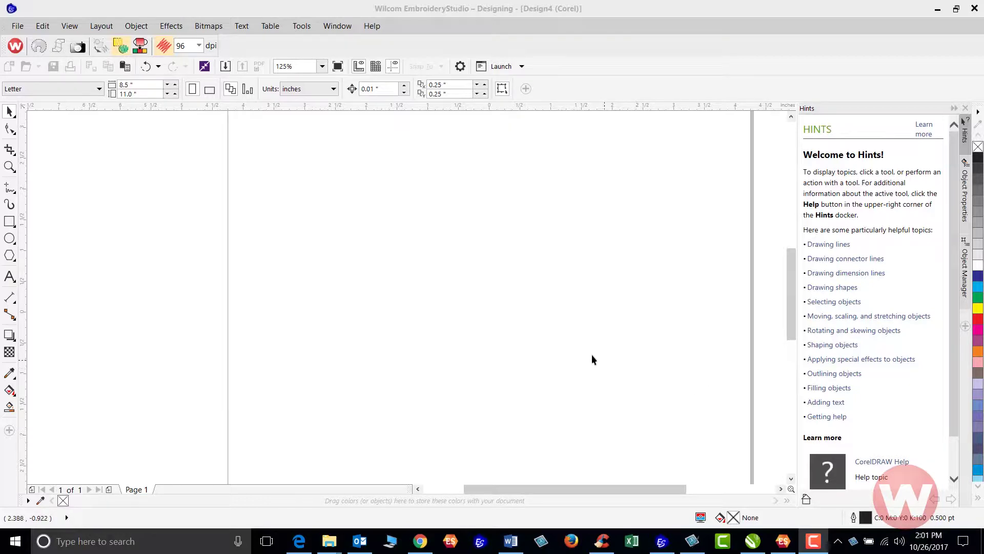
# Start File > Import and browse to CLASS DOCS > CLASS_EXERCISES on the ESD-USB (E:) drive
pyautogui.click(19, 27)
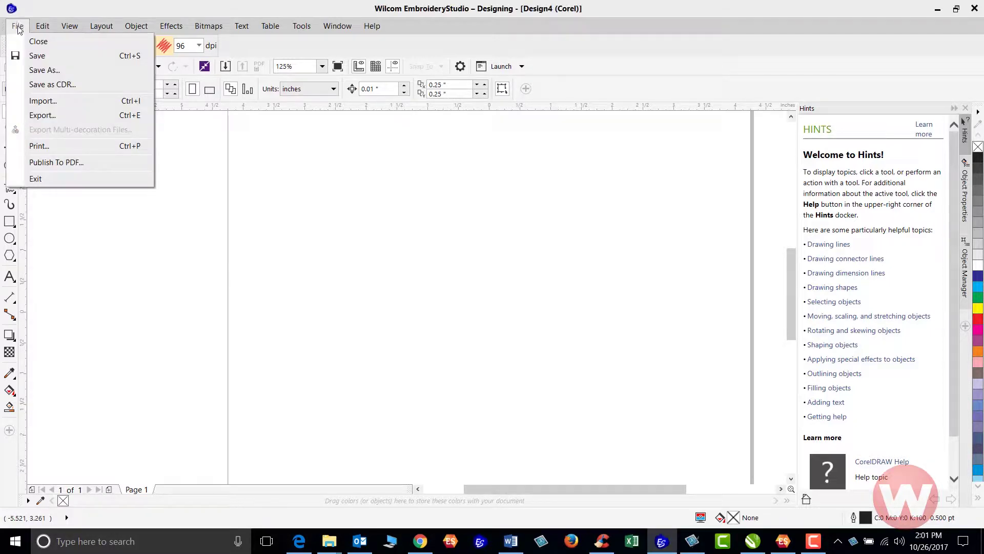
pyautogui.click(41, 102)
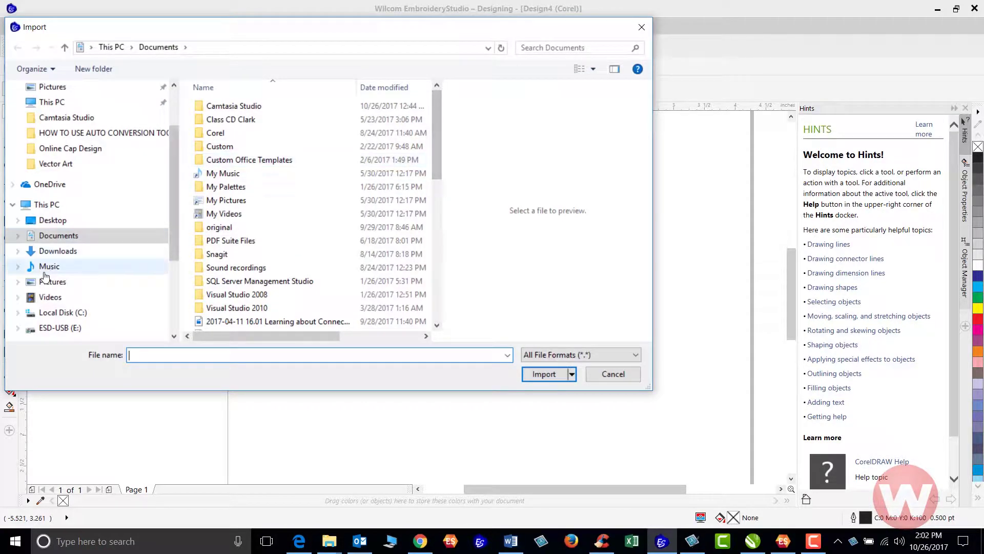
pyautogui.click(60, 328)
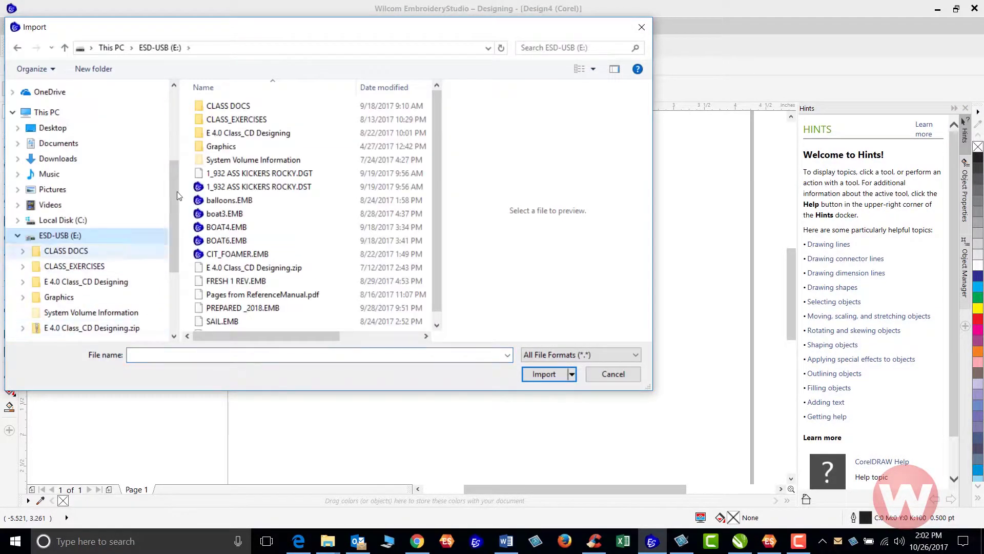
pyautogui.doubleClick(230, 106)
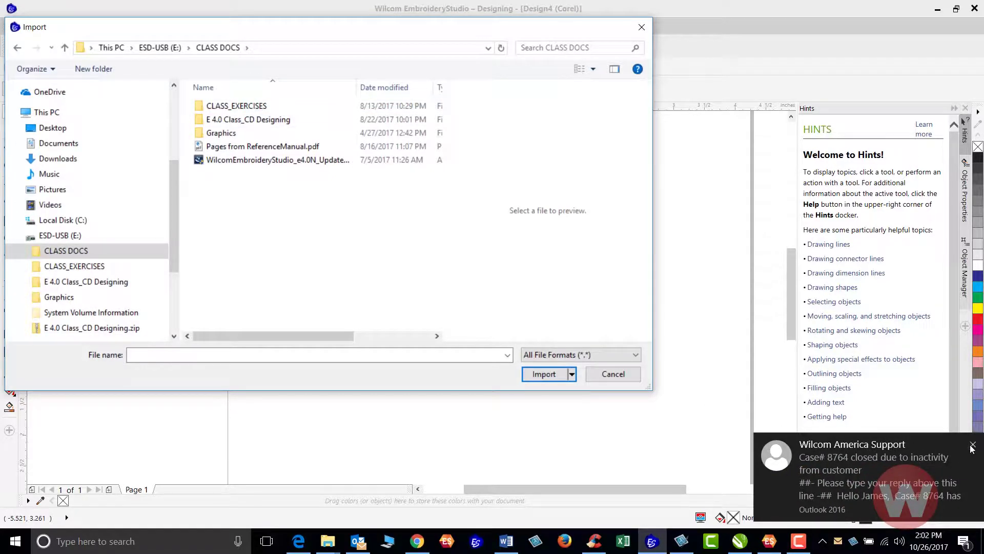
pyautogui.doubleClick(225, 106)
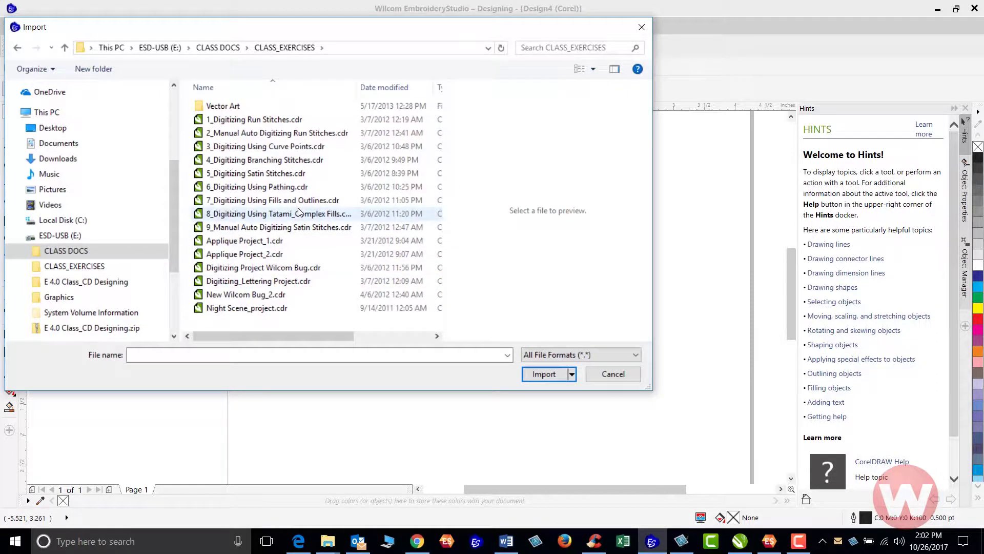
pyautogui.hscroll(2, 299, 212)
pyautogui.hscroll(-1, 284, 215)
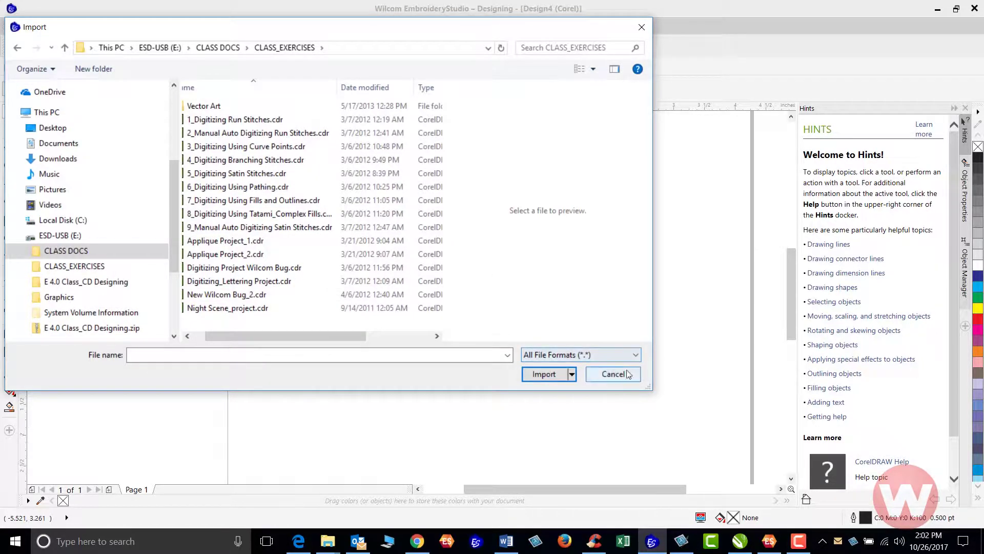
# Review the importable file formats and leave All File Formats selected
pyautogui.click(636, 355)
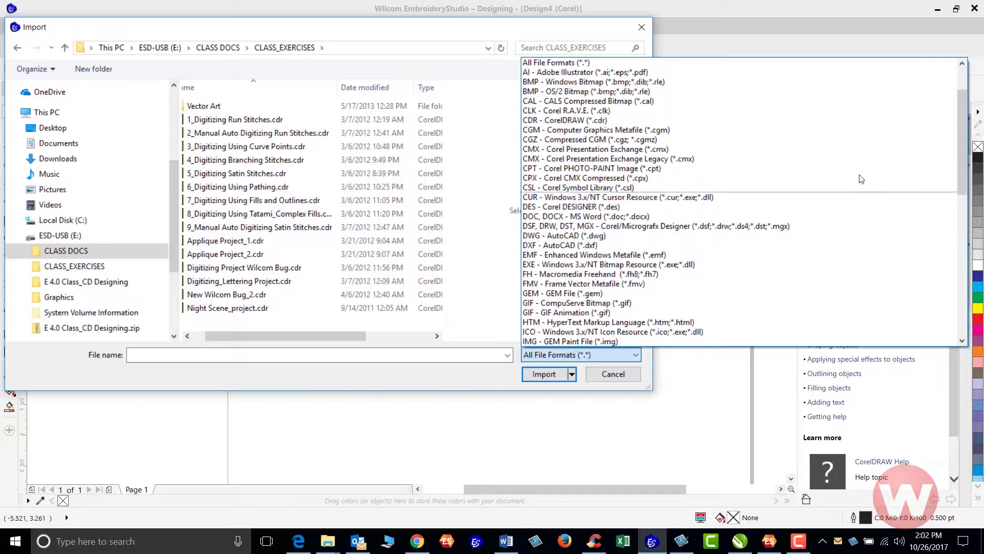
pyautogui.scroll(2, 910, 90)
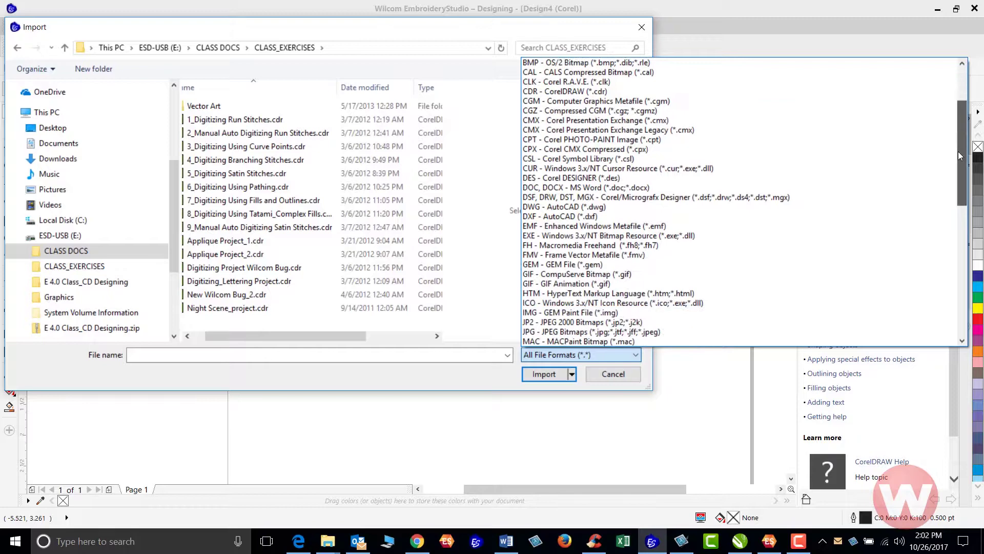
pyautogui.moveTo(962, 120); pyautogui.dragTo(955, 102)
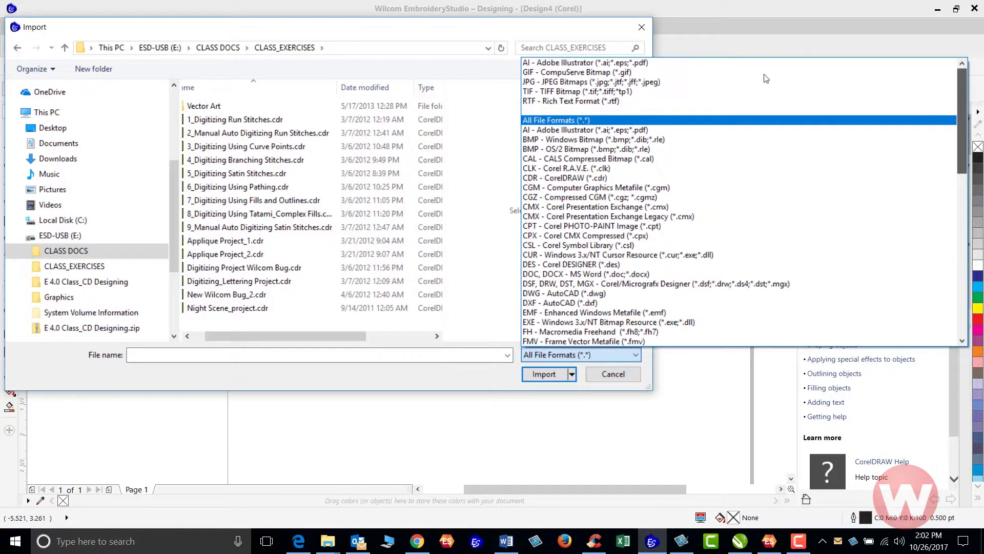
pyautogui.click(959, 341)
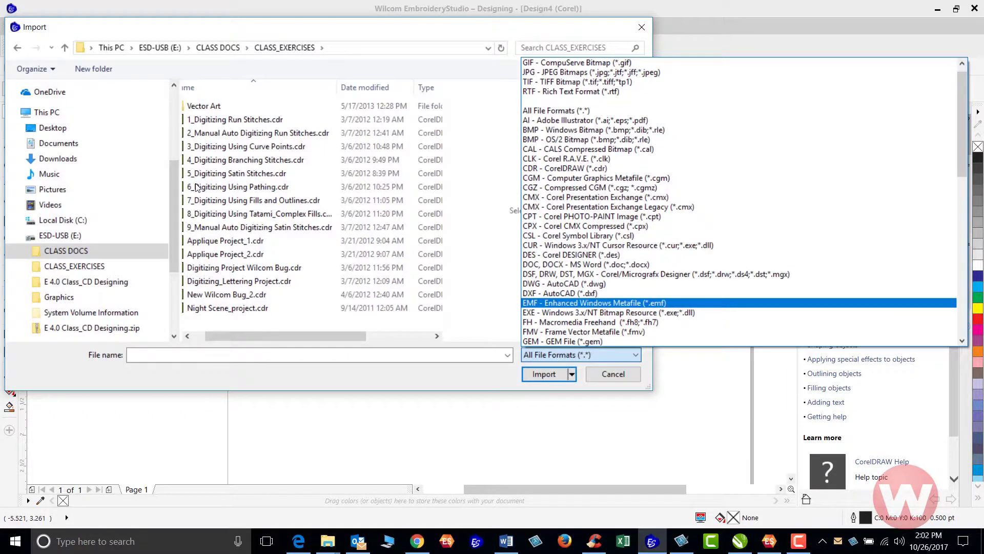
pyautogui.click(202, 227)
# Open the Vector Art folder and choose FROGS ART.eps for import
pyautogui.doubleClick(204, 105)
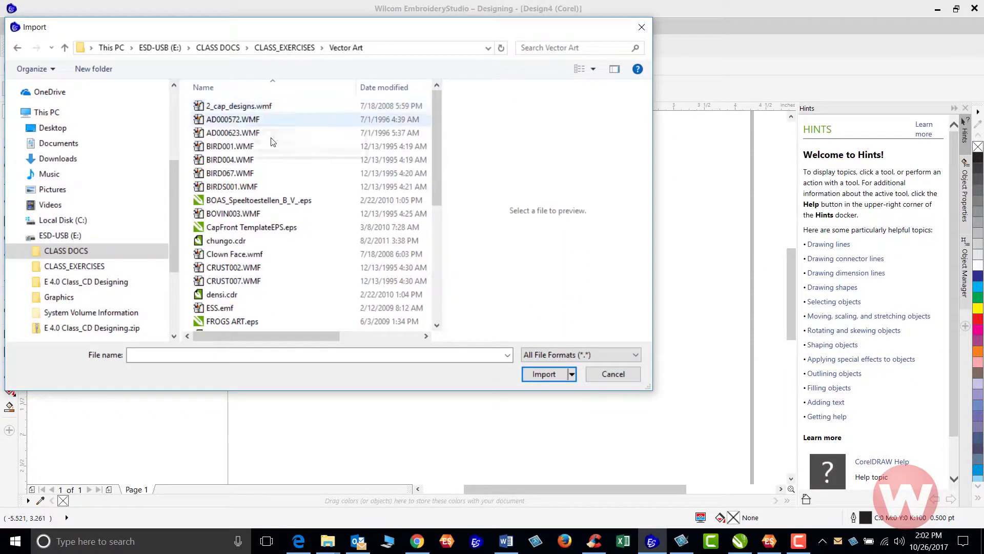
pyautogui.scroll(-4, 246, 169)
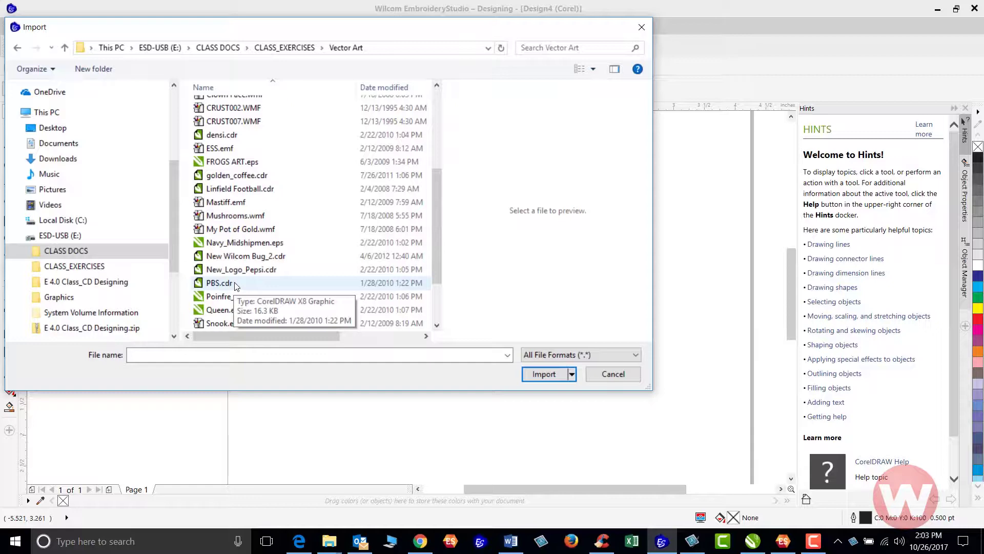
pyautogui.doubleClick(259, 165)
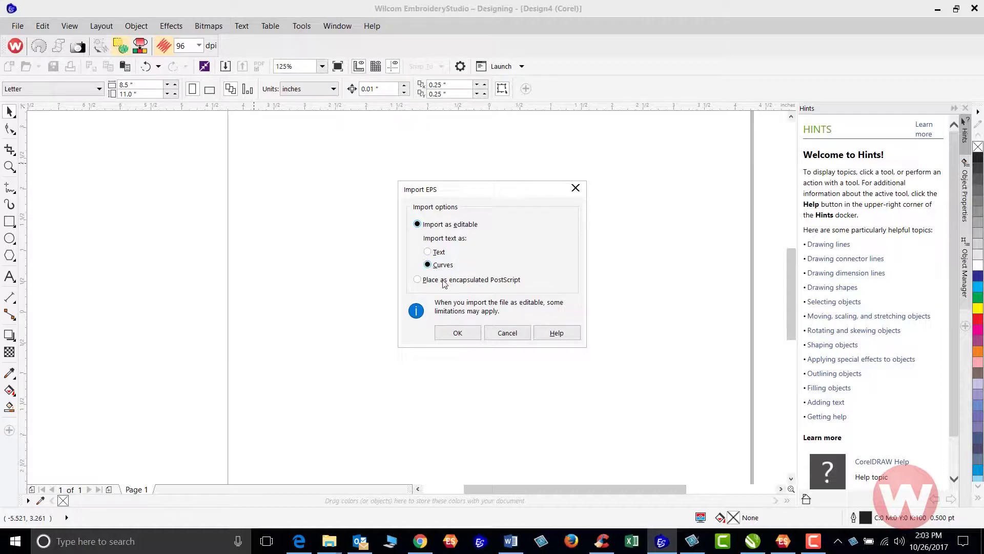
# Import FROGS ART.eps as editable curves centred on the page and break it into 49 objects
pyautogui.click(454, 334)
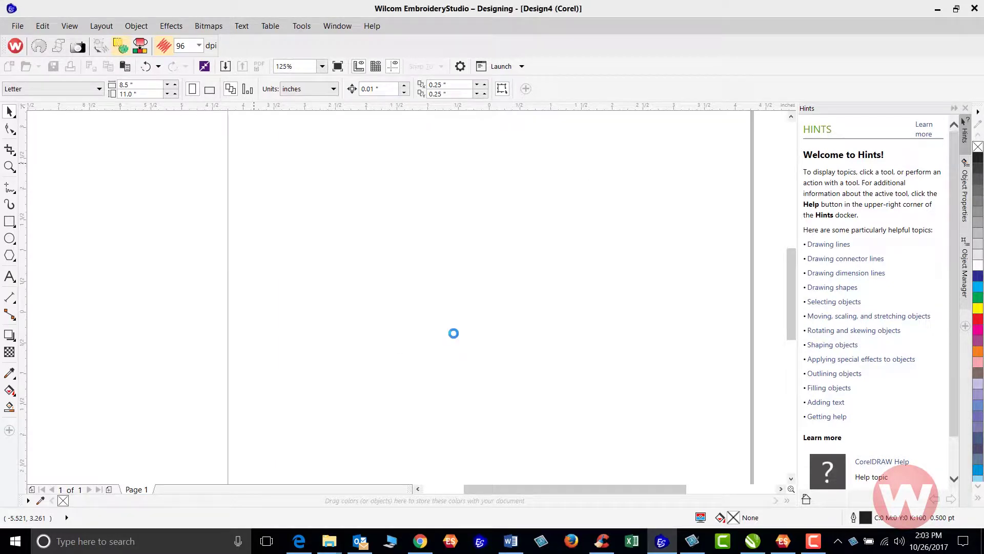
pyautogui.press('Return')
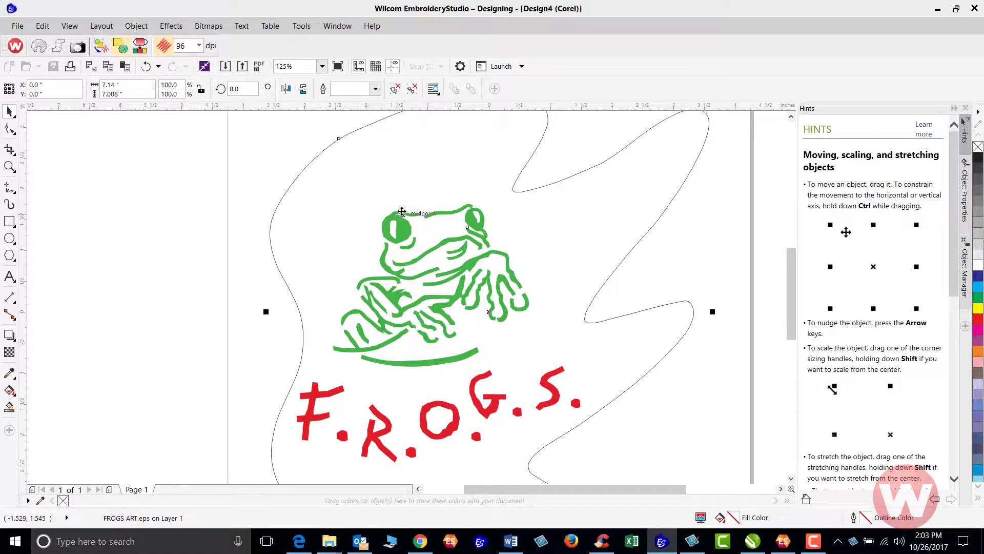
pyautogui.click(413, 89)
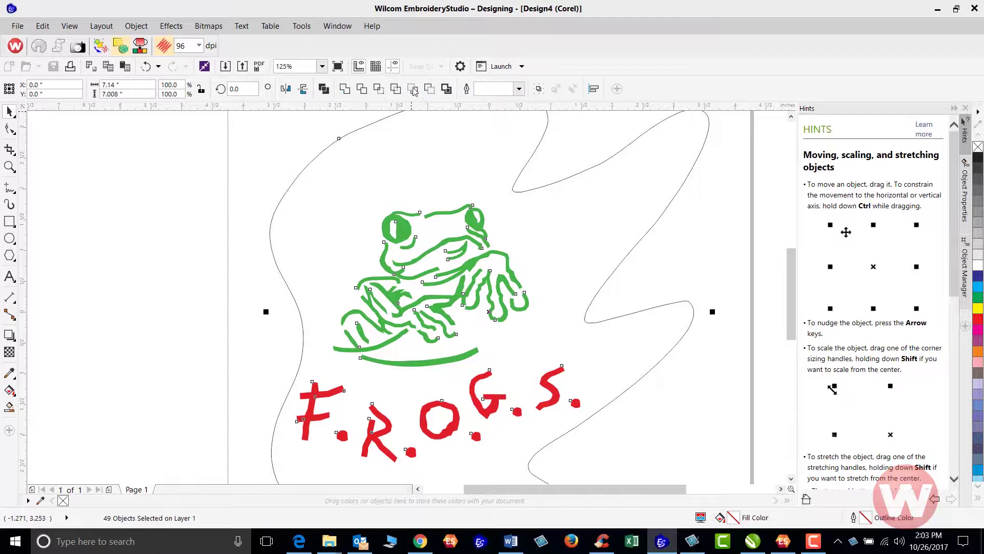
pyautogui.click(272, 171)
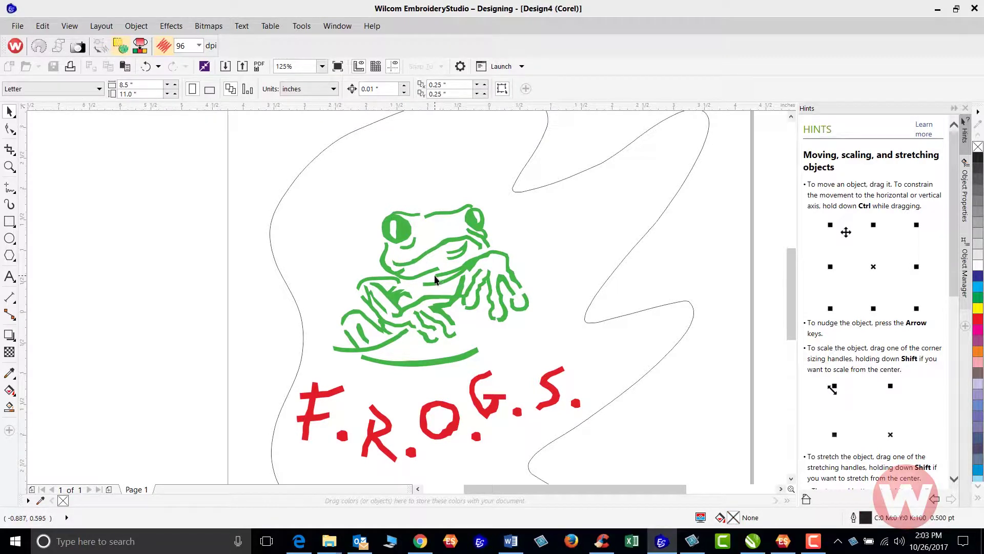
# In CorelDRAW X8, copy the brown BIRD001 eagle drawing
pyautogui.click(752, 540)
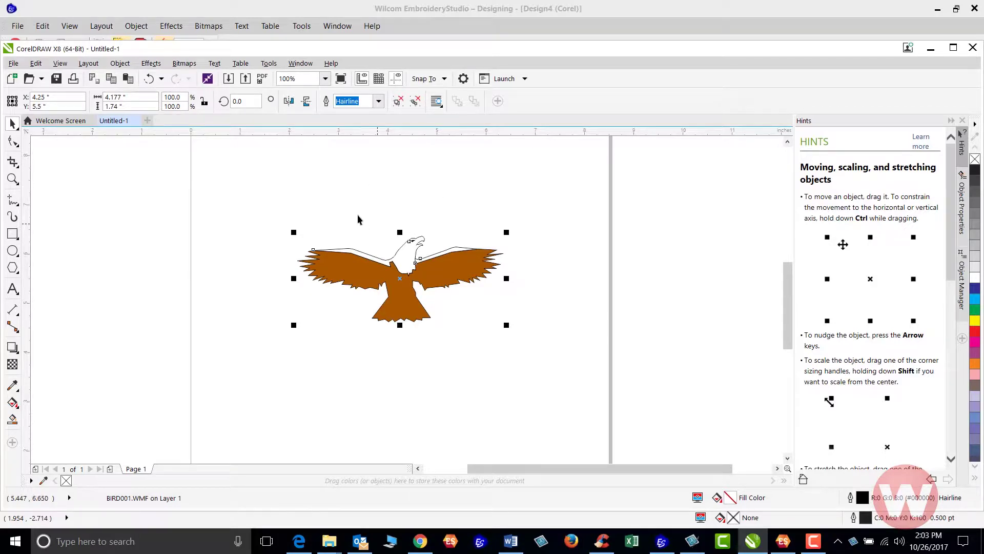
pyautogui.rightClick(400, 277)
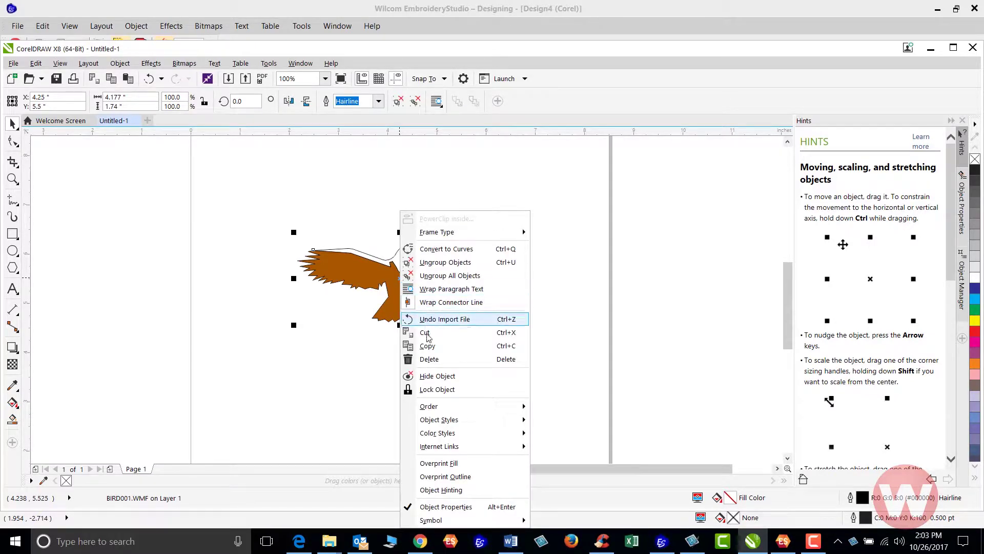
pyautogui.click(429, 351)
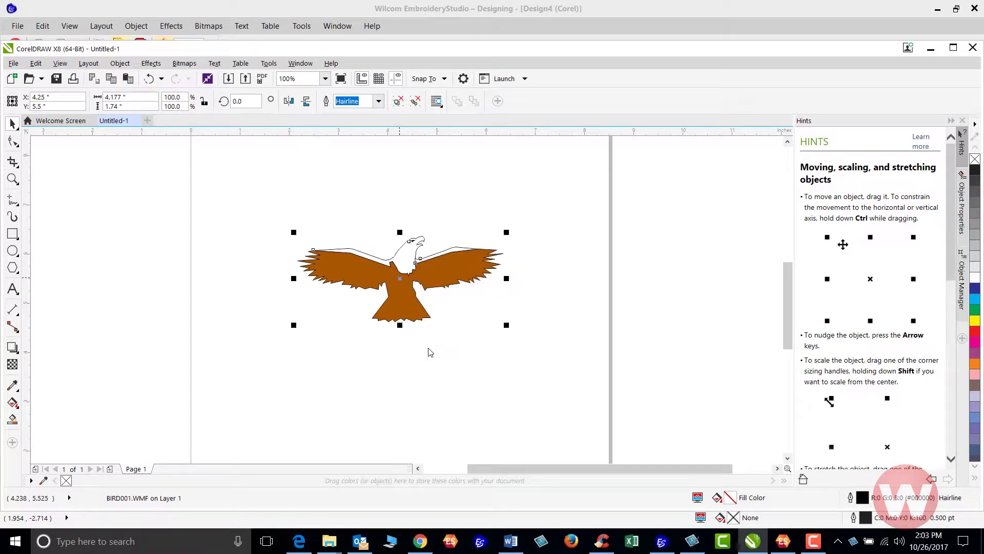
# Paste the eagle into the FROGS design, delete it again, and zoom out to the whole page
pyautogui.click(662, 541)
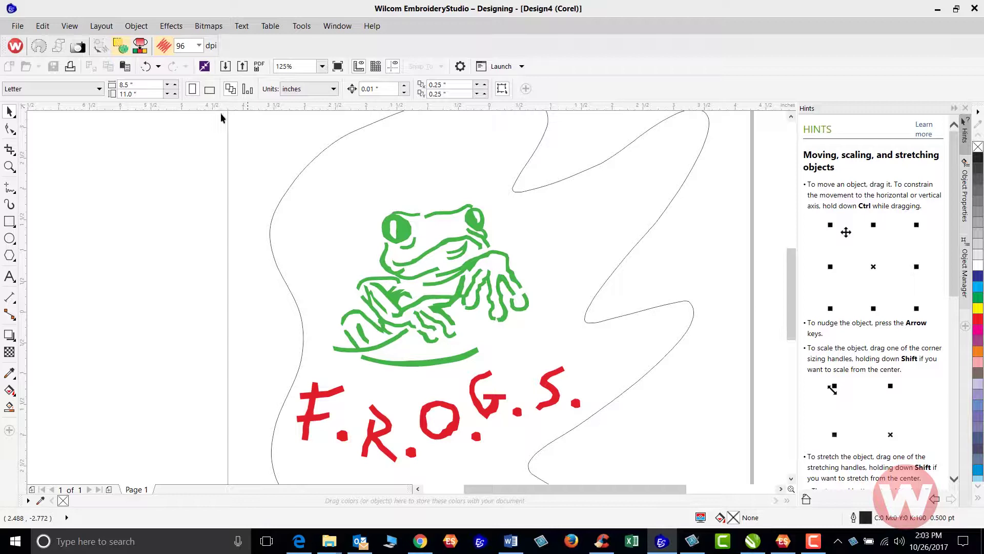
pyautogui.rightClick(241, 156)
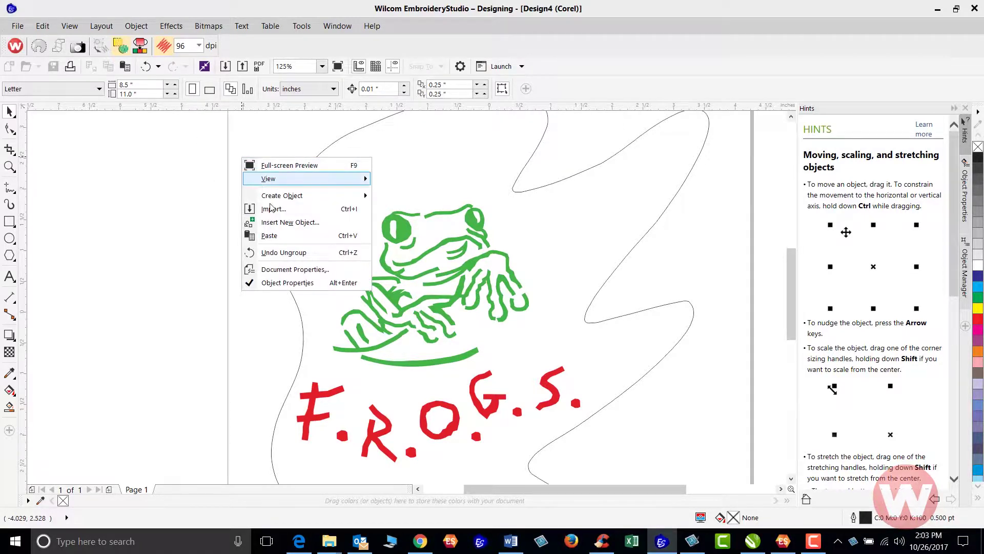
pyautogui.click(274, 233)
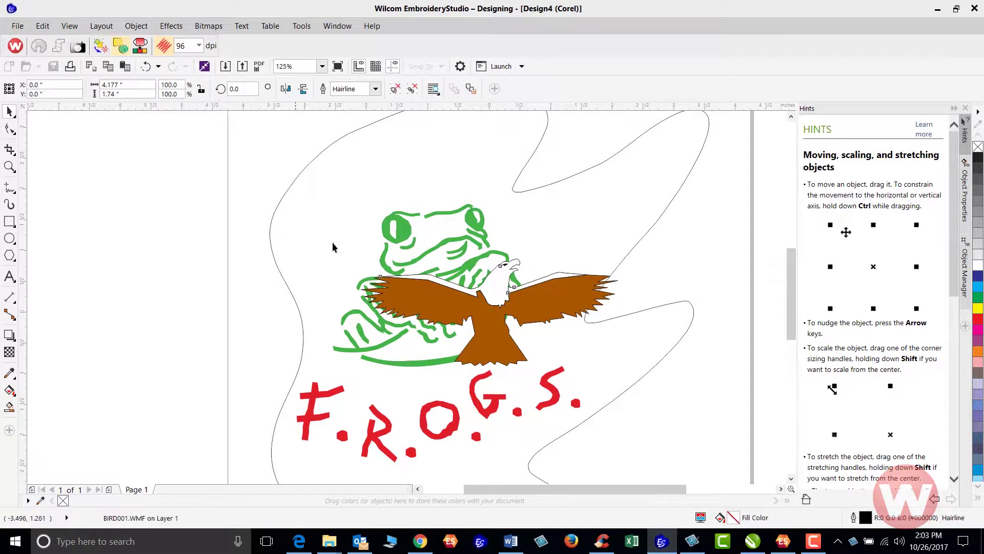
pyautogui.click(491, 295)
pyautogui.click(488, 292)
pyautogui.press('Delete')
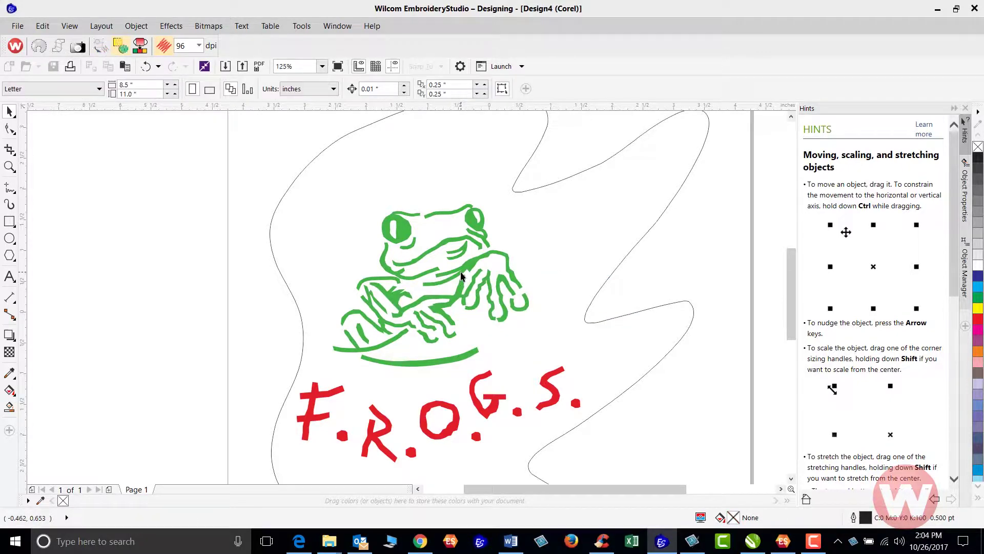
pyautogui.scroll(-3, 489, 269)
pyautogui.scroll(2, 490, 268)
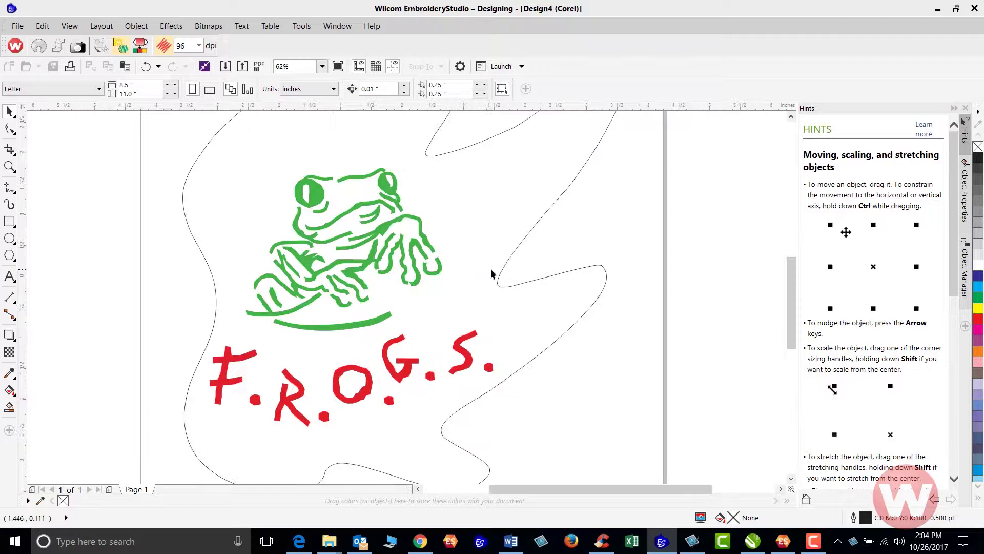
pyautogui.scroll(-2, 491, 272)
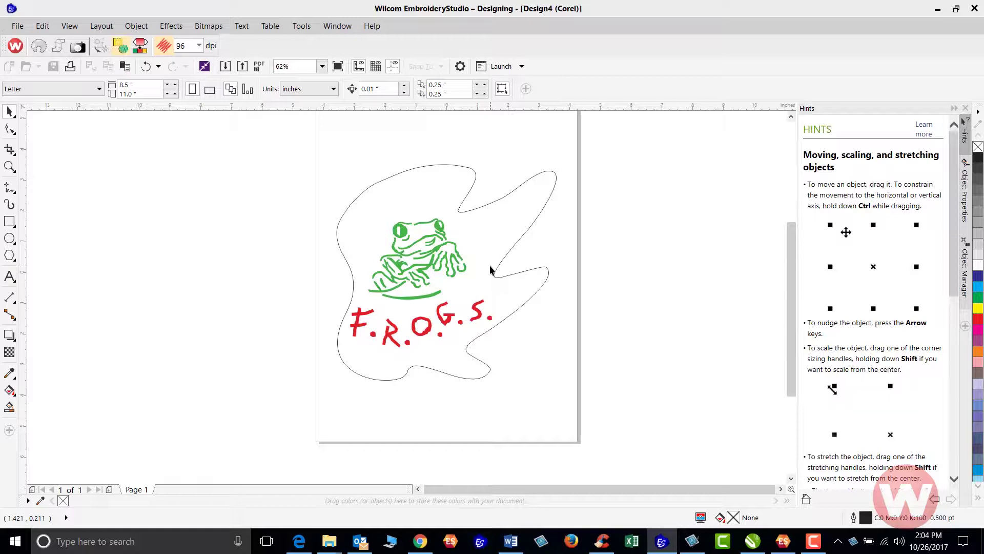
# Undo the last change and give the wavy border a 12.0 pt outline
pyautogui.hotkey('ctrl', 'z')
pyautogui.click(475, 179)
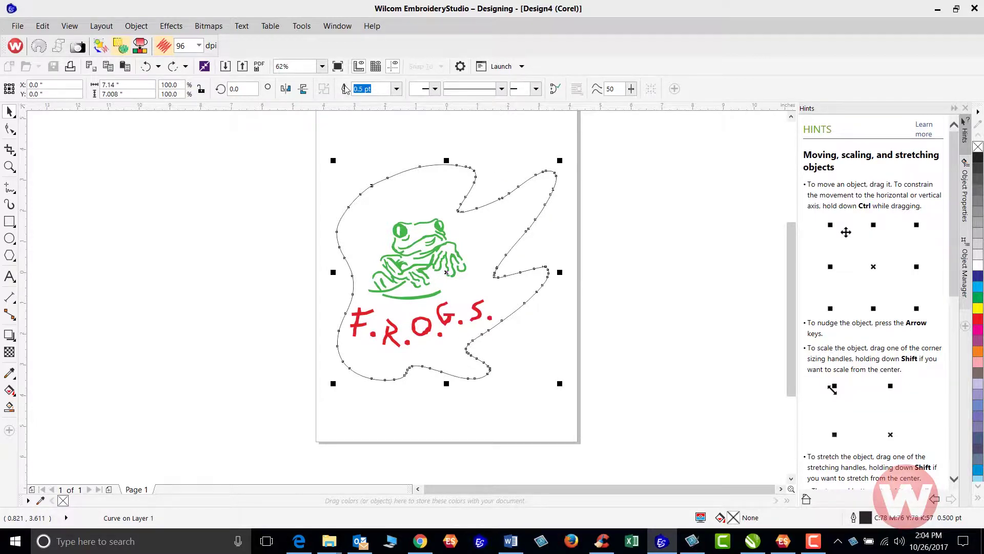
pyautogui.click(396, 90)
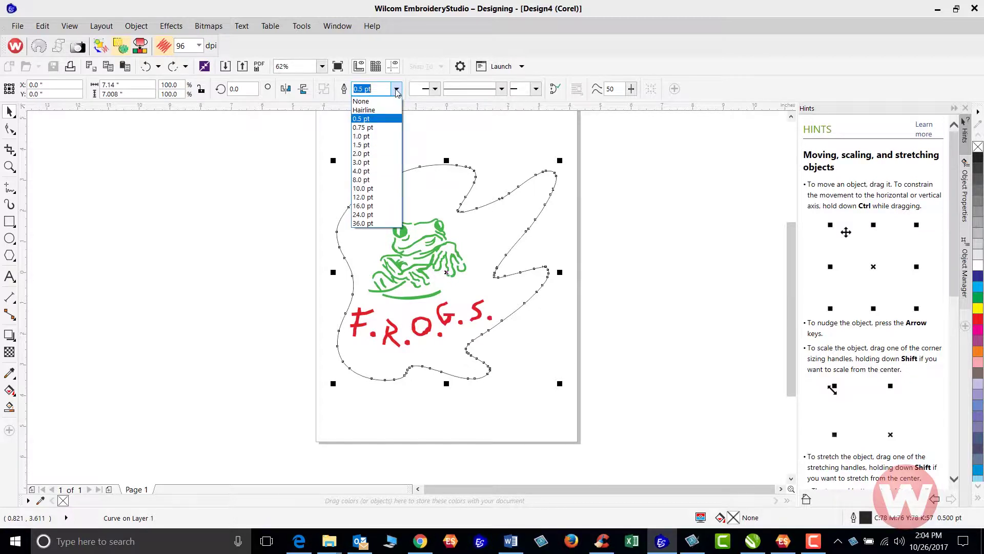
pyautogui.click(378, 197)
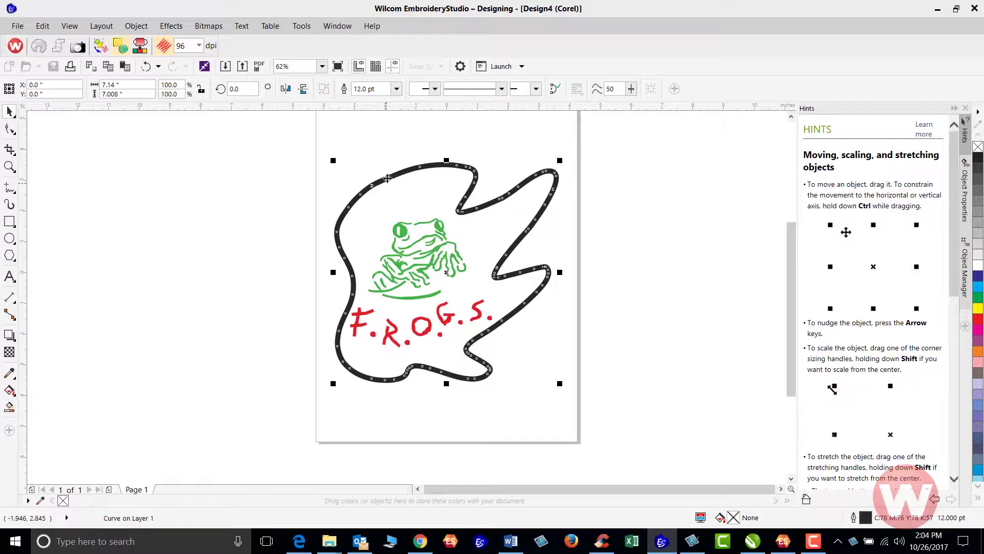
pyautogui.click(376, 134)
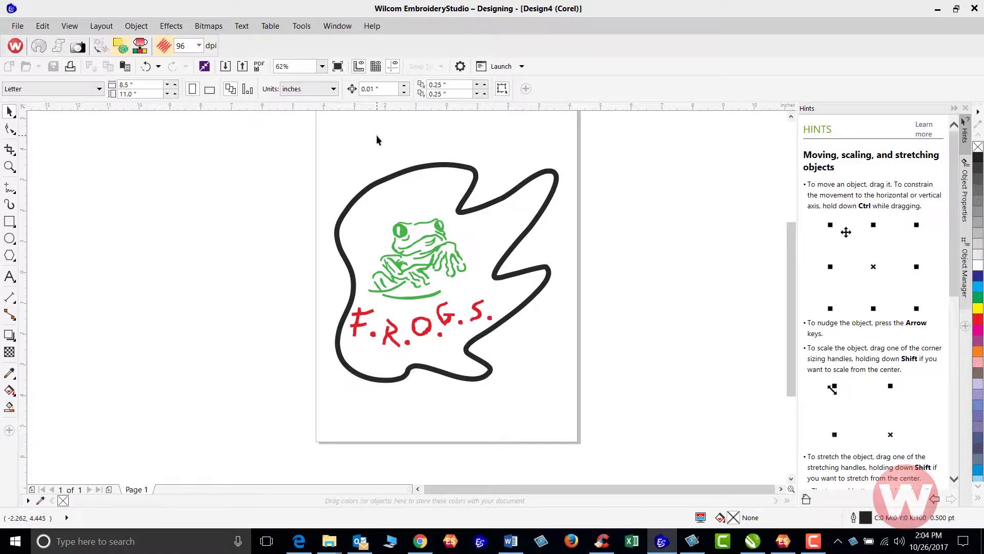
# Change the border outline to 16.0 pt, then marquee-select all the artwork
pyautogui.click(400, 172)
pyautogui.click(396, 89)
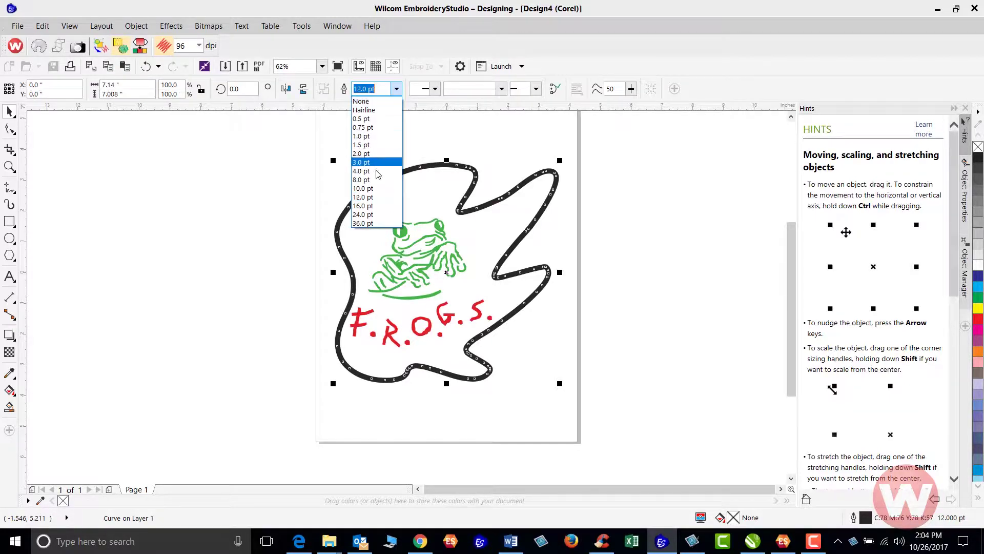
pyautogui.click(372, 202)
pyautogui.click(364, 136)
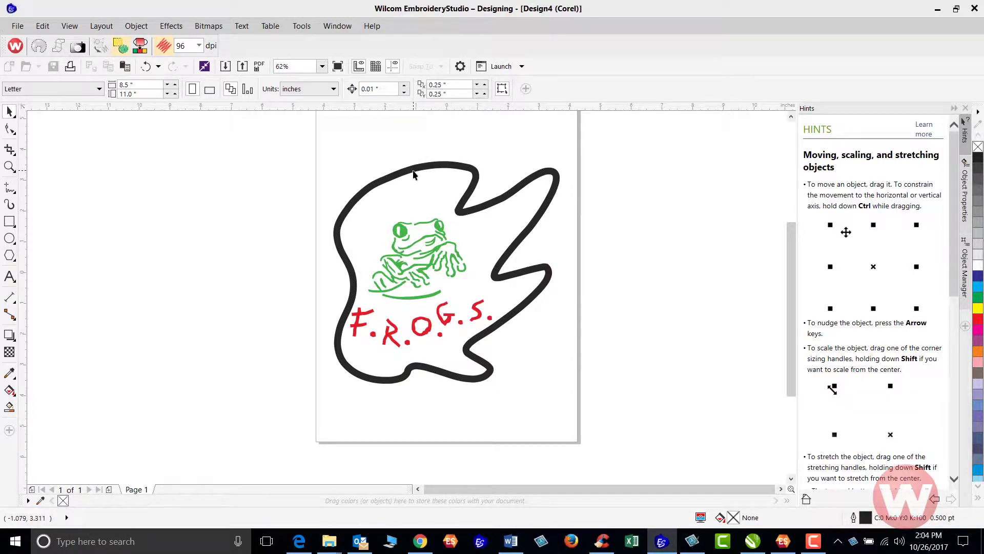
pyautogui.moveTo(303, 126); pyautogui.dragTo(586, 401)
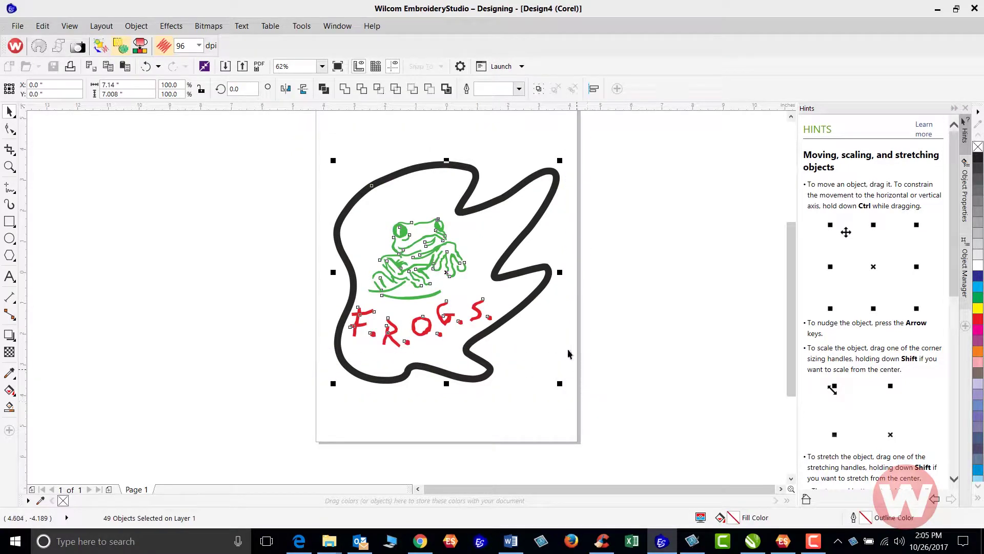
# Convert the selected artwork into 78 embroidery objects and fit the design in view
pyautogui.click(97, 46)
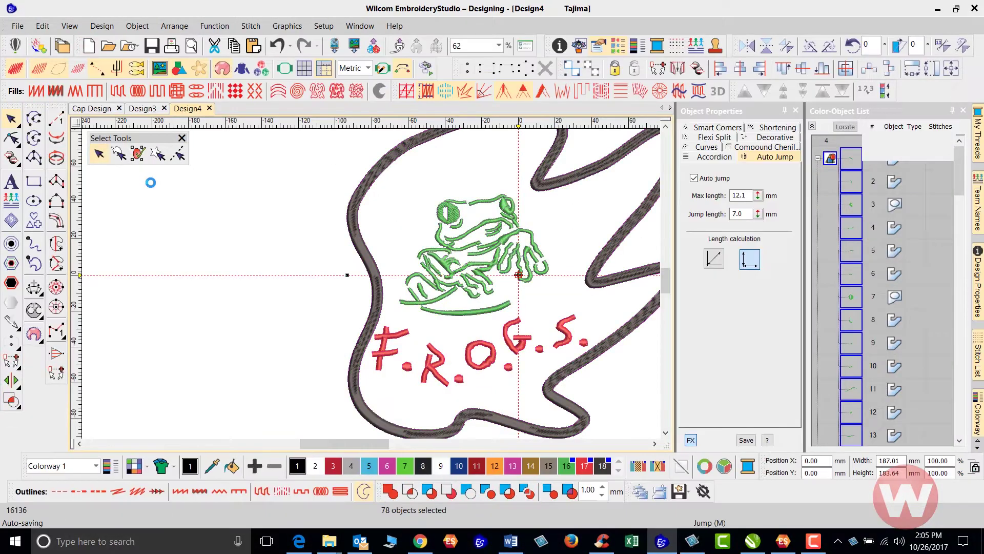
pyautogui.press('0')
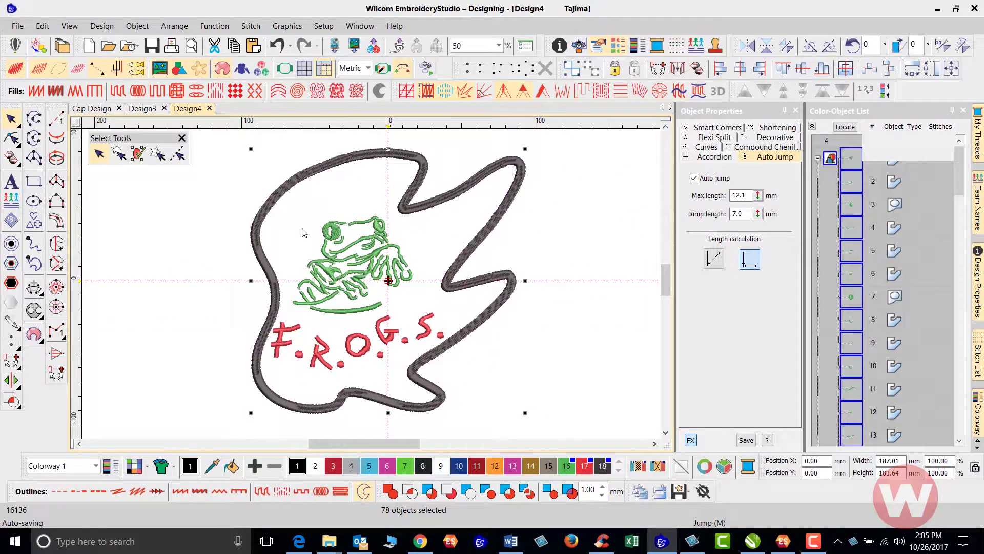
# Recolour only the wavy border to orange thread 12, undoing the all-orange recolour first
pyautogui.click(495, 467)
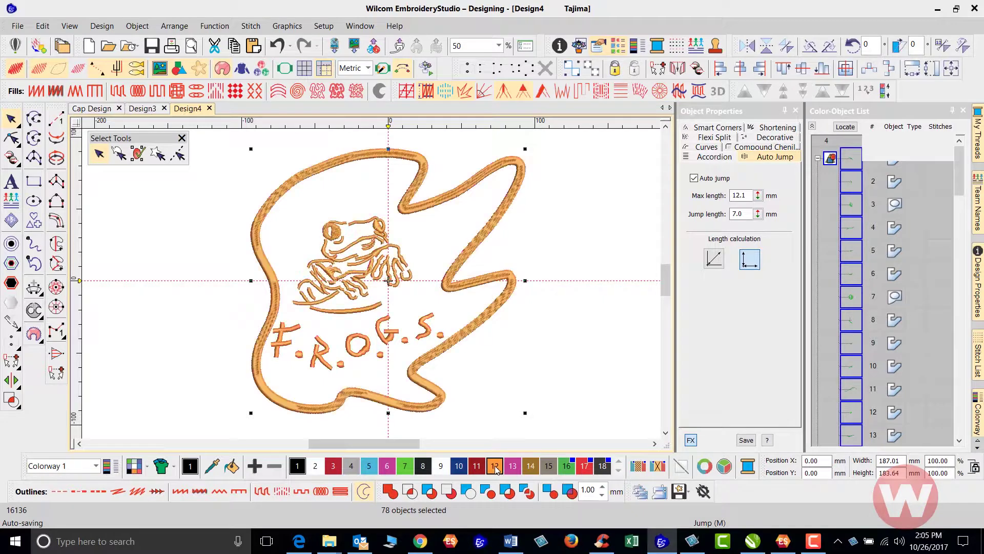
pyautogui.click(277, 46)
pyautogui.click(273, 208)
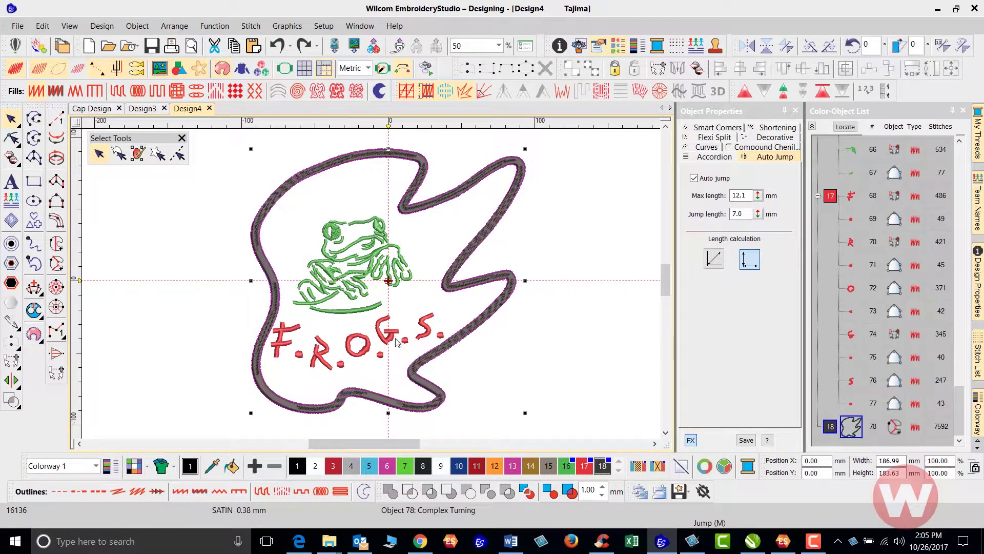
pyautogui.click(495, 467)
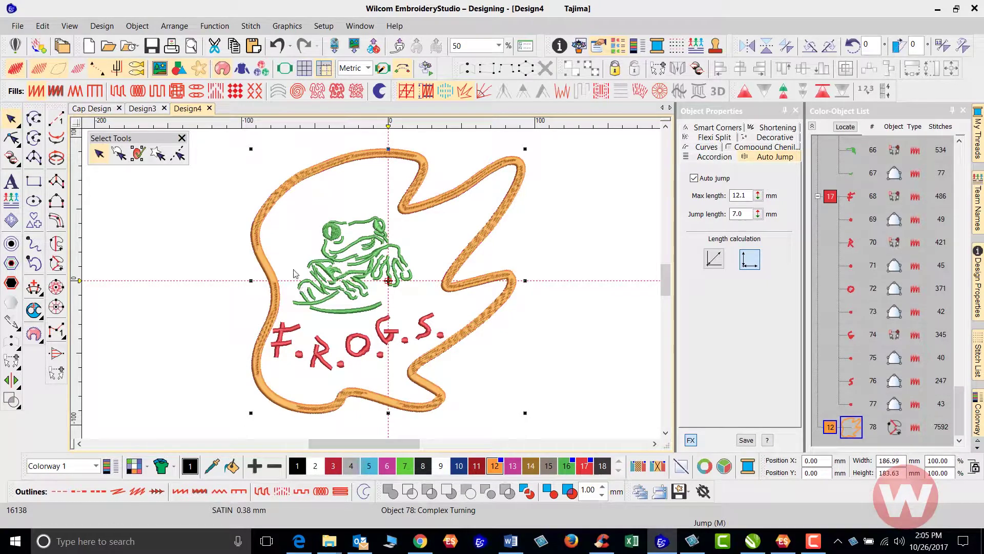
pyautogui.scroll(2, 371, 287)
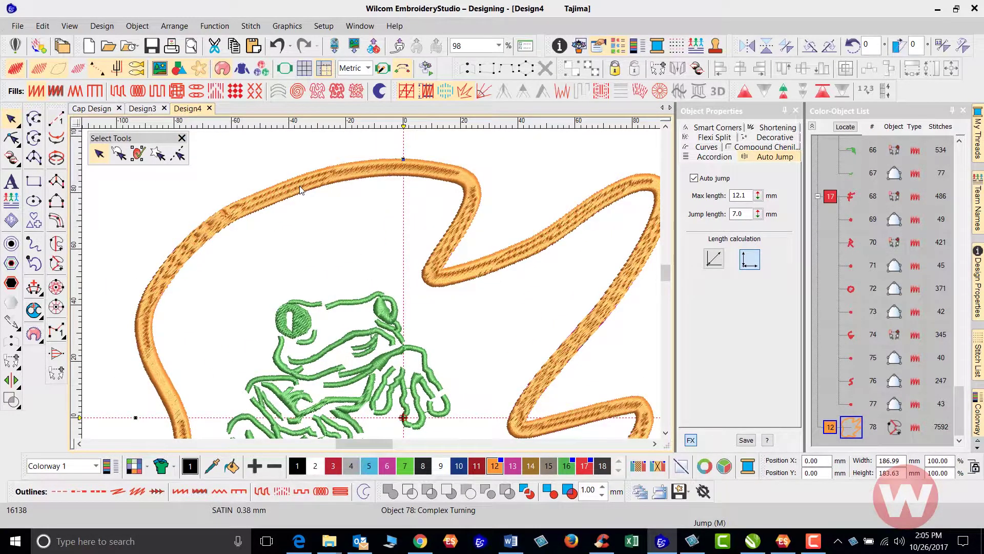
# Put the orange border in Reshape mode and toggle stitch, vector and TrueView displays to inspect it
pyautogui.press('h')
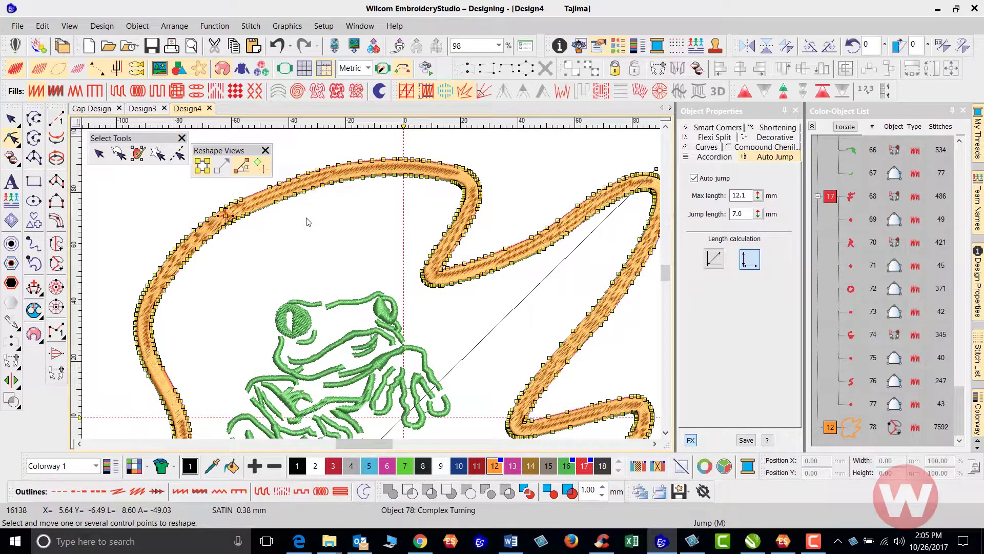
pyautogui.press('s')
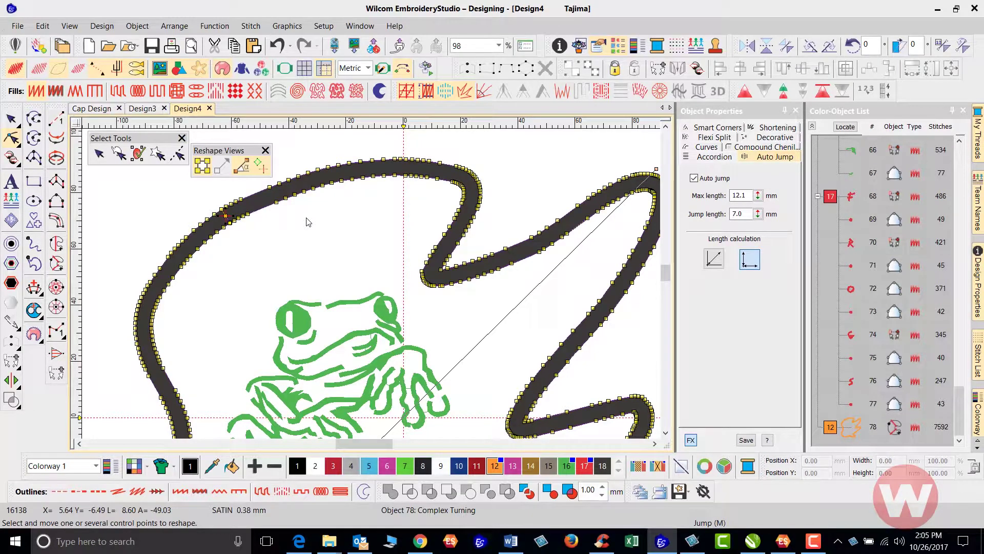
pyautogui.click(180, 69)
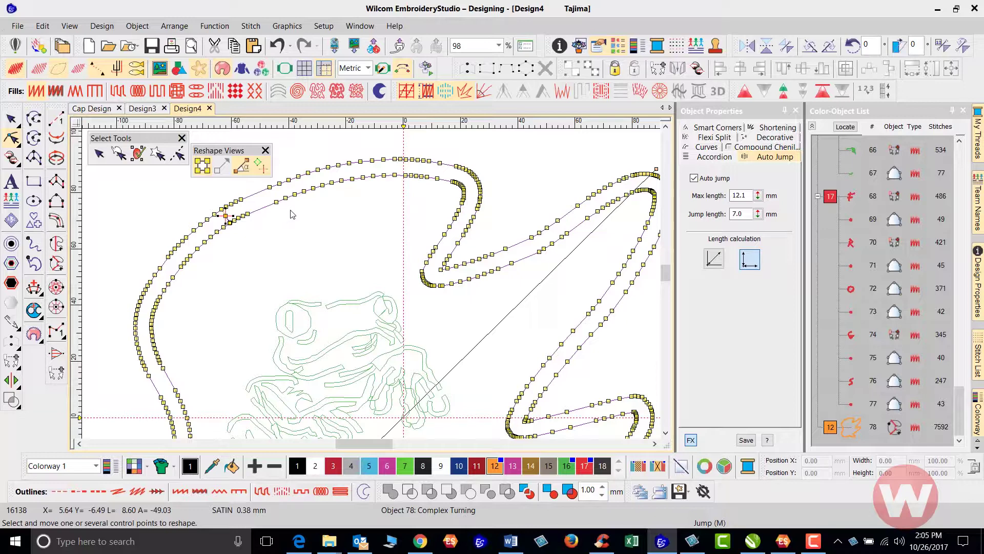
pyautogui.press('t')
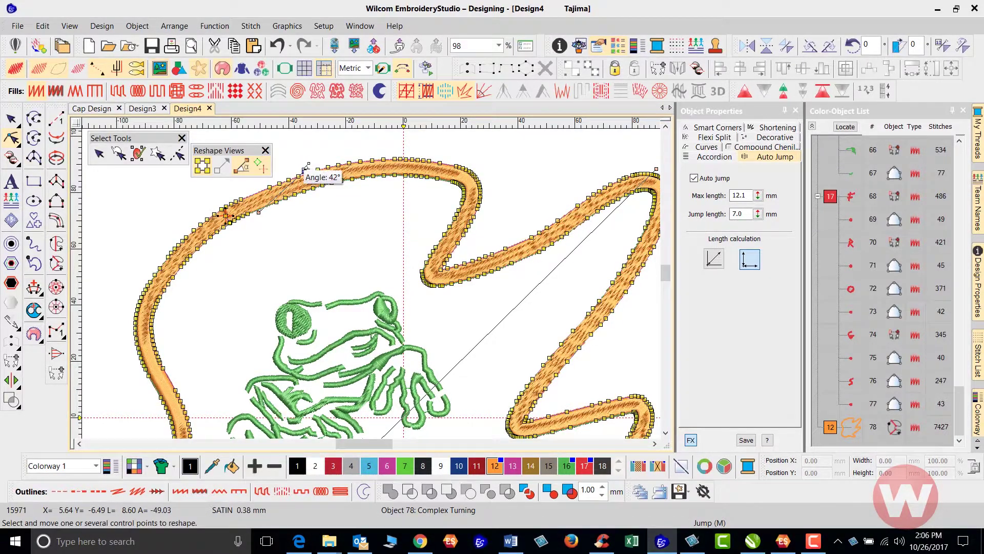
# Draw new stitch-angle lines across the orange border's top curves, then zoom out to check the 7409-stitch result
pyautogui.moveTo(306, 166); pyautogui.dragTo(255, 183)
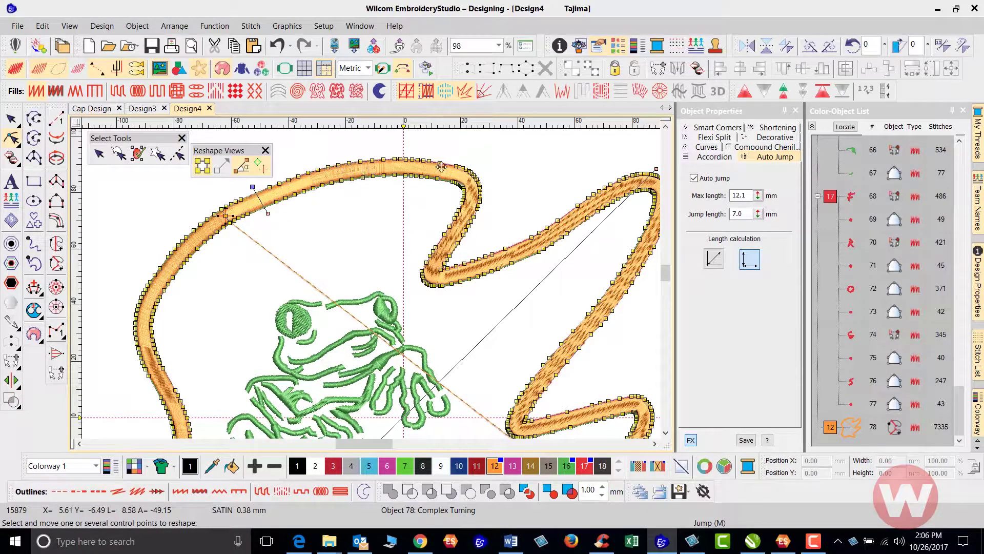
pyautogui.click(521, 266)
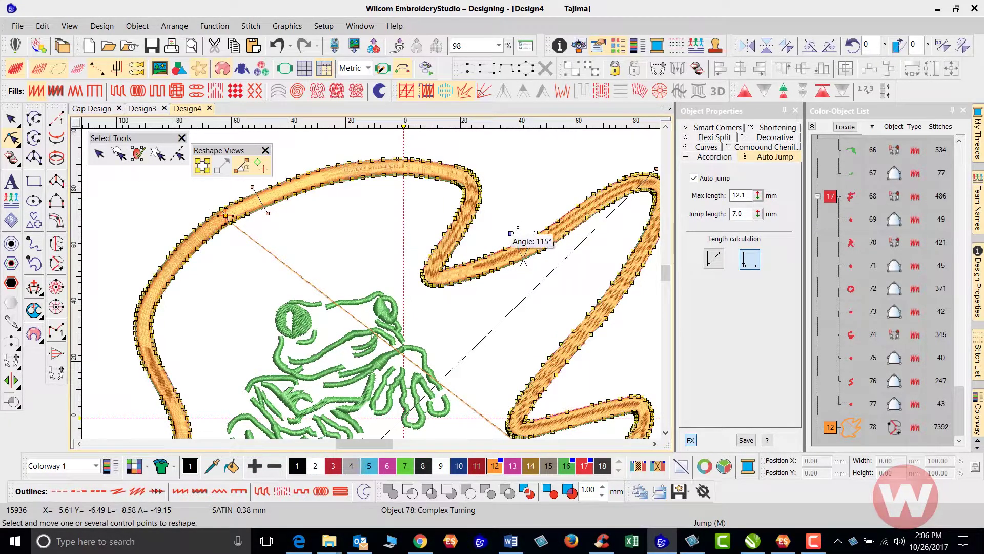
pyautogui.click(513, 236)
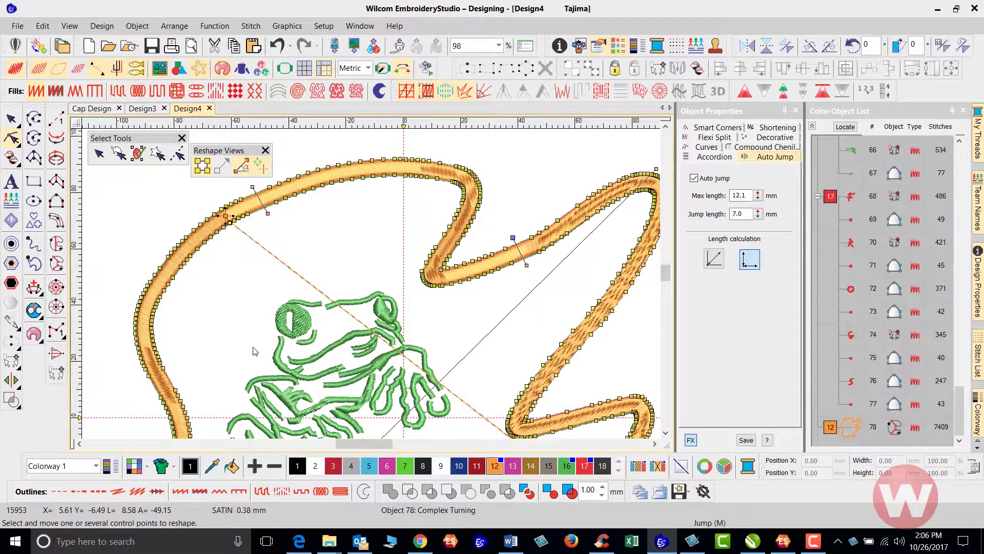
pyautogui.scroll(-2, 255, 352)
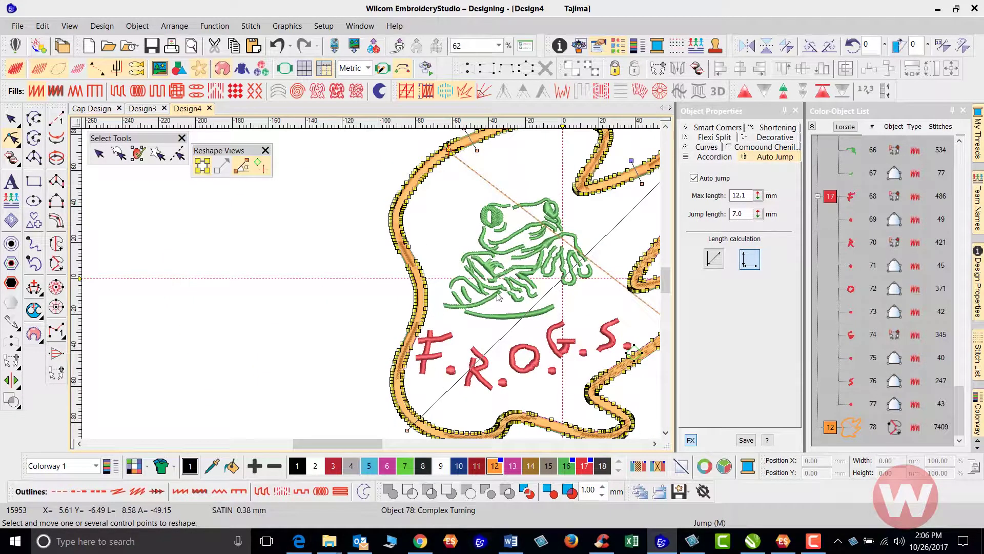
pyautogui.click(655, 443)
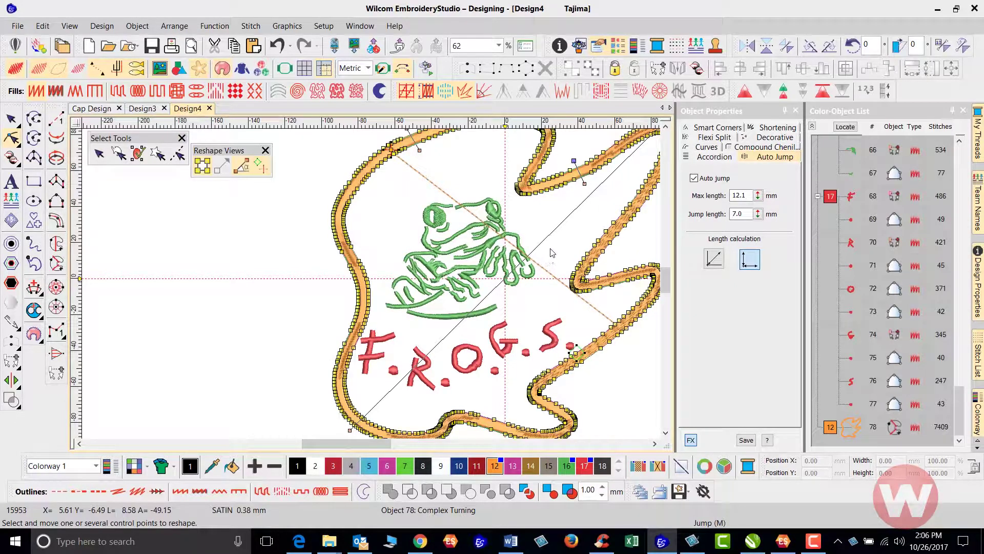
pyautogui.scroll(-1, 552, 252)
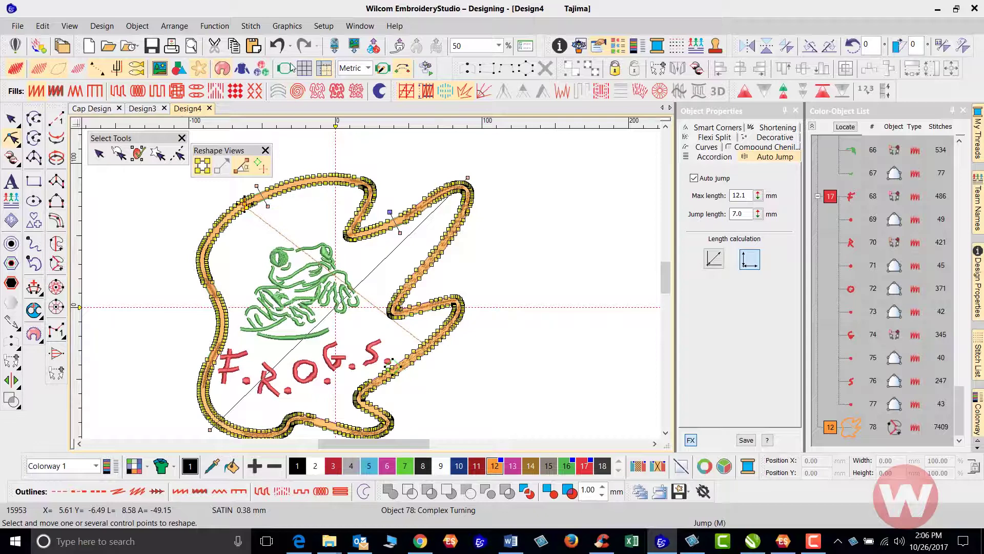
# Undo the border edits, its thread colour change and the embroidery conversion, back to graphics view
pyautogui.click(277, 47)
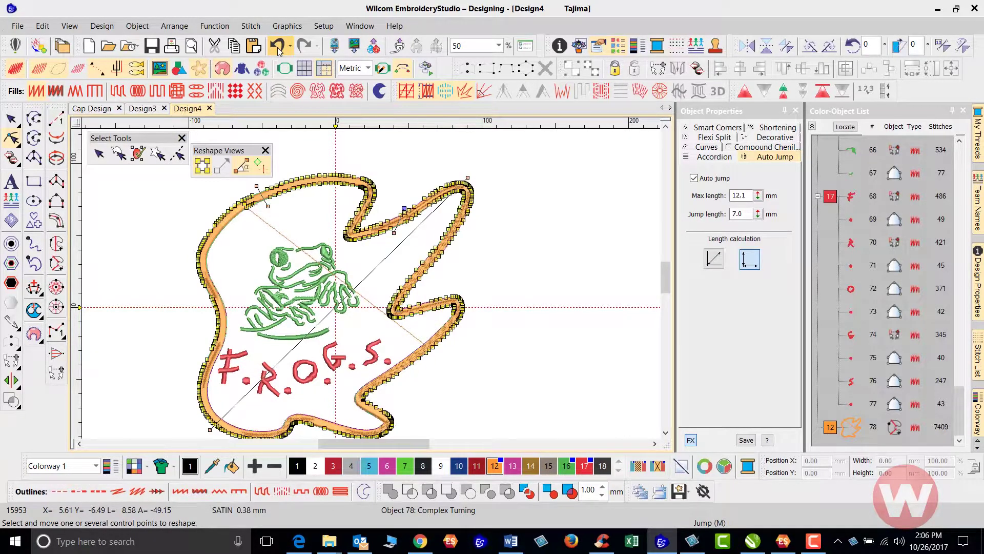
pyautogui.click(277, 47)
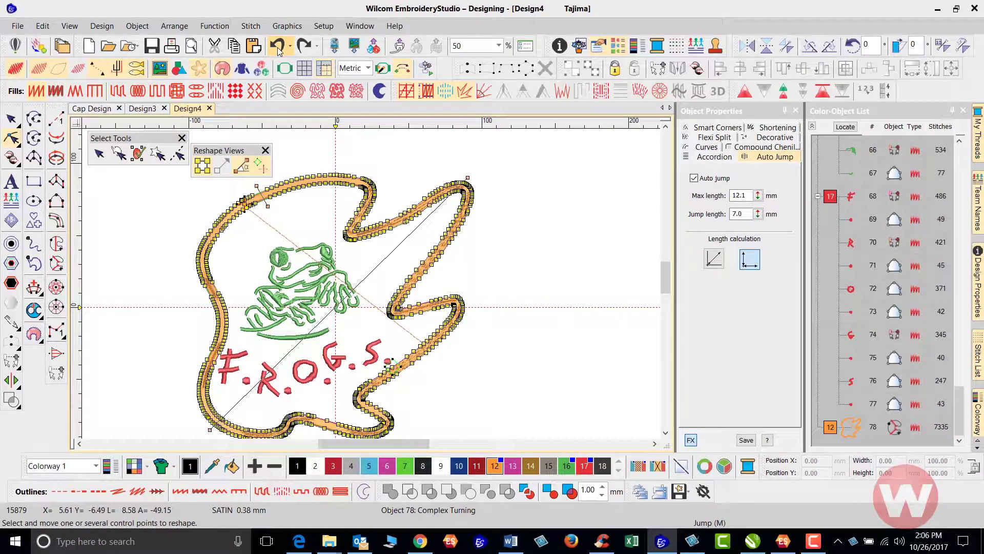
pyautogui.click(277, 47)
pyautogui.click(278, 47)
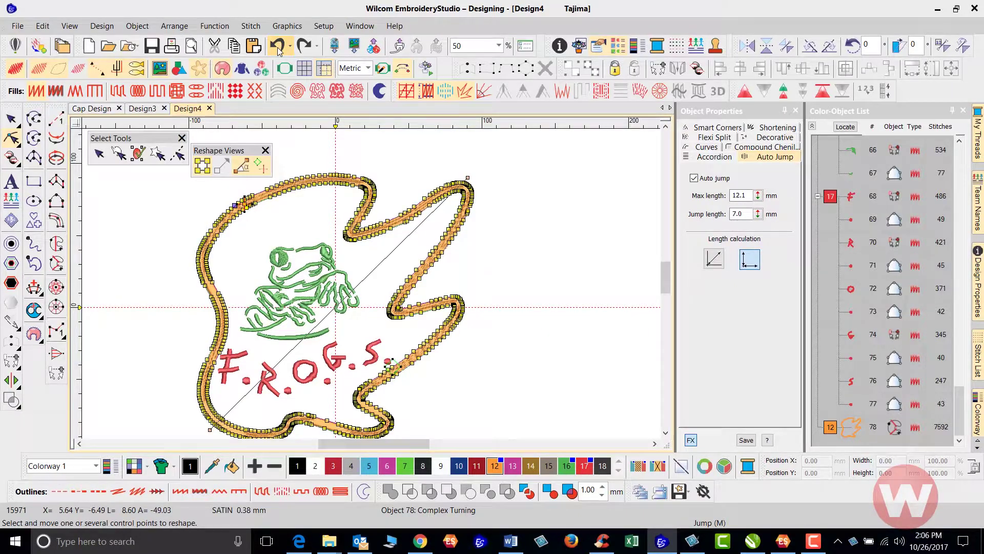
pyautogui.click(277, 47)
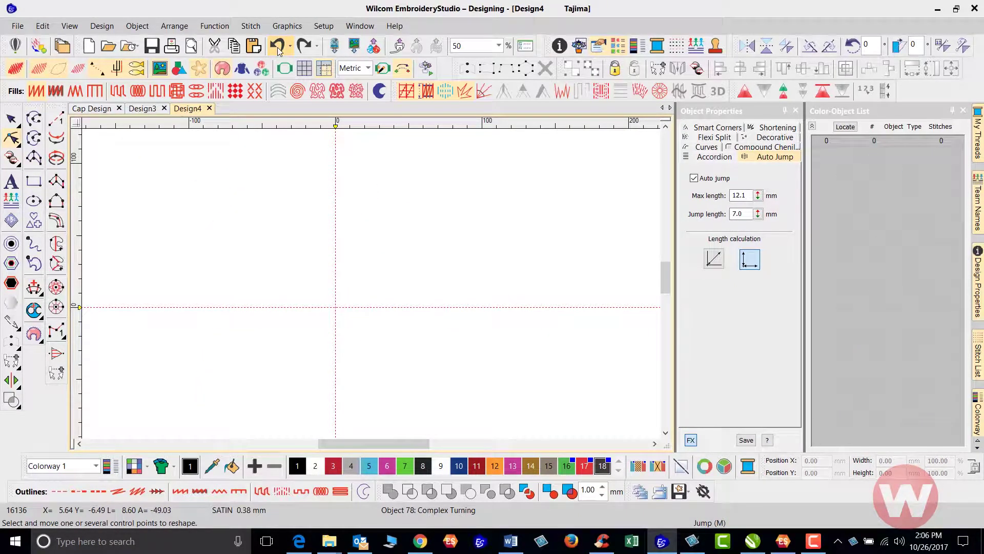
pyautogui.click(278, 47)
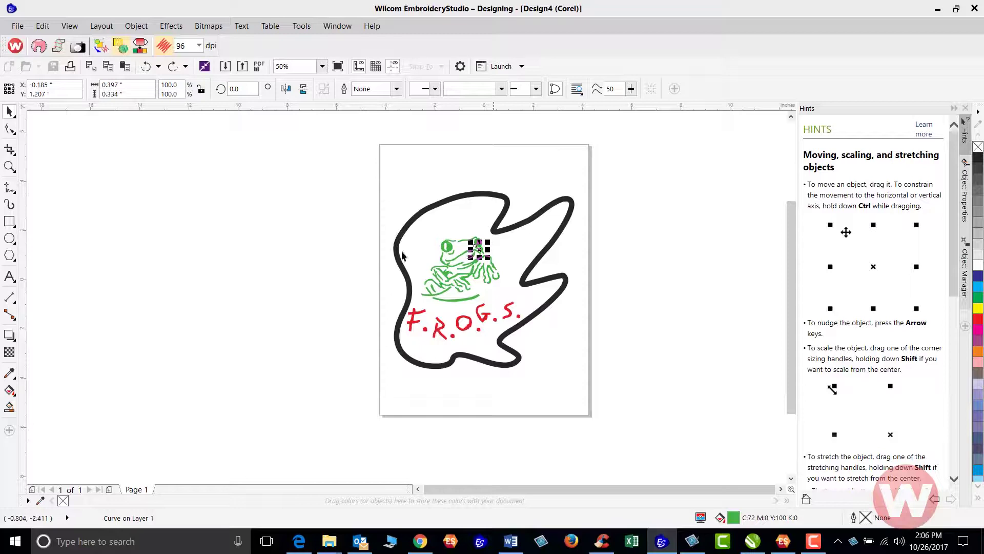
# Undo twice to restore the border to a thin outline, then deselect it
pyautogui.scroll(1, 478, 249)
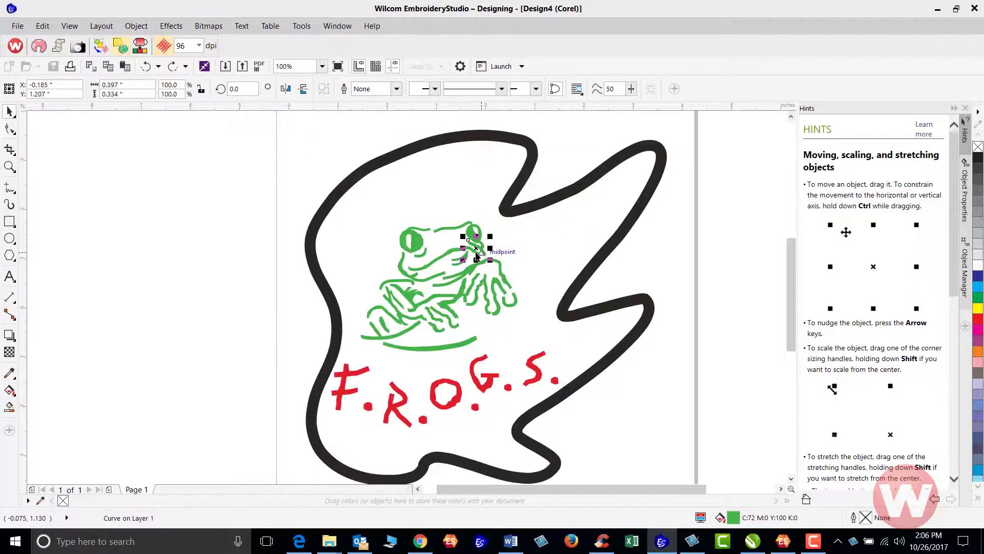
pyautogui.click(147, 67)
pyautogui.click(147, 67)
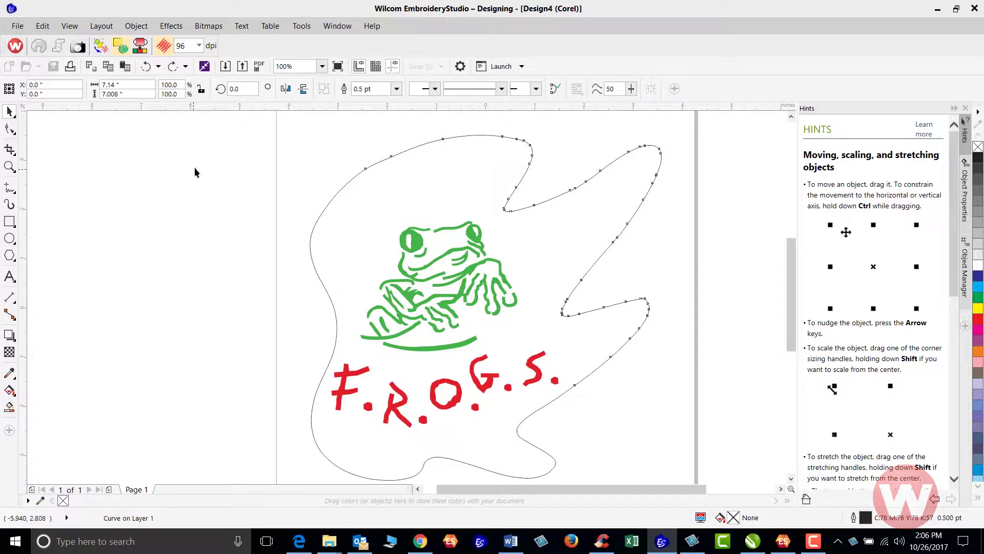
pyautogui.click(314, 180)
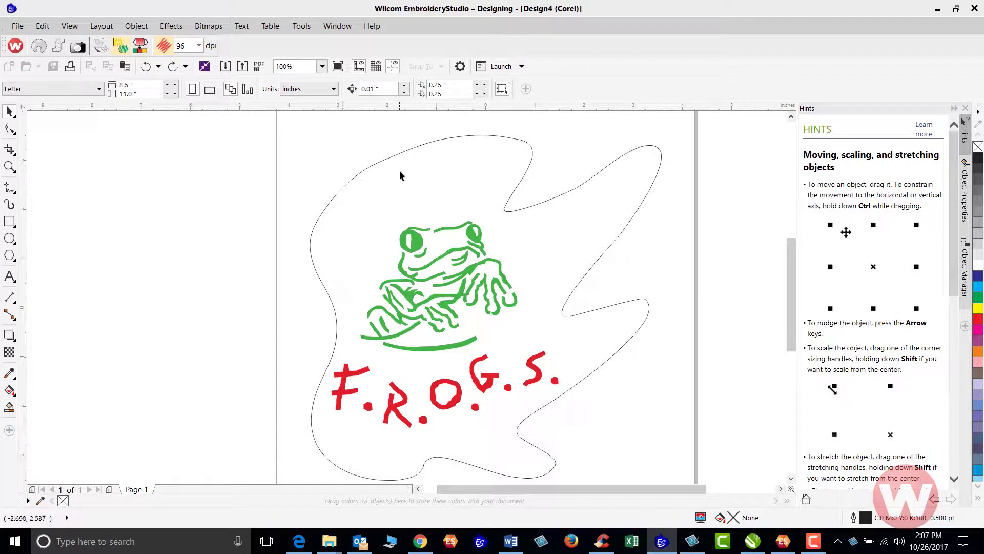
# Select the border, frog and lettering together and convert them to embroidery
pyautogui.scroll(-2, 400, 171)
pyautogui.moveTo(318, 127); pyautogui.dragTo(570, 355)
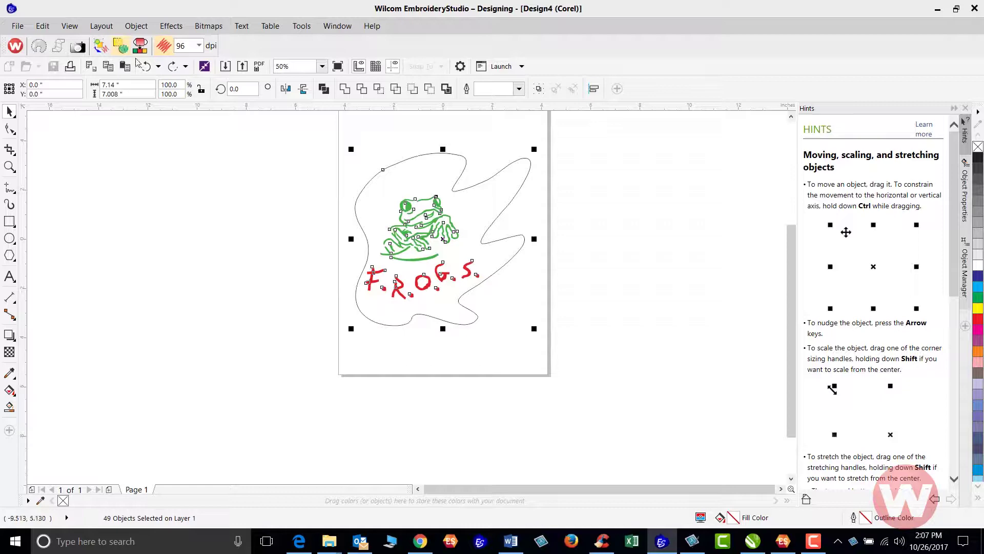
pyautogui.click(102, 47)
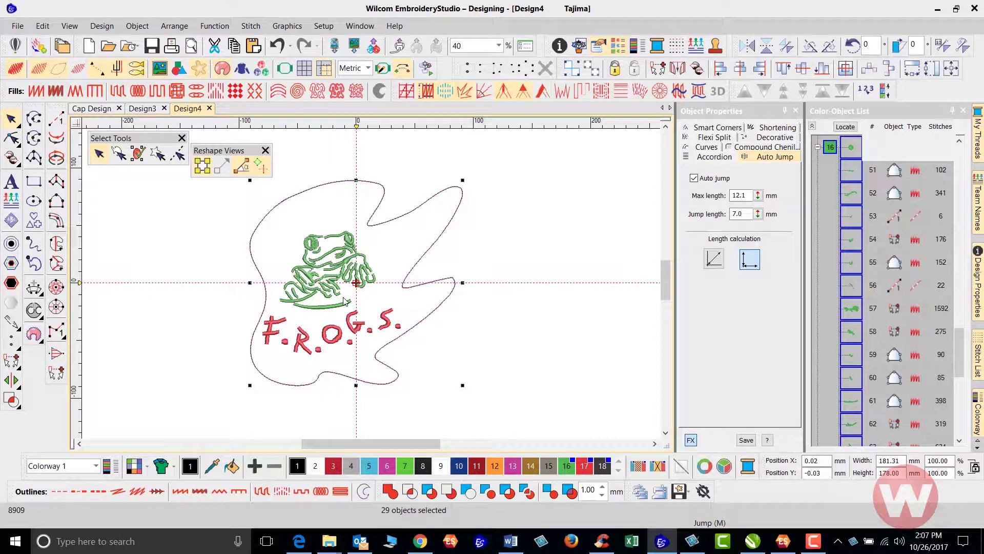
# Deselect the converted objects, zoom in, and select the thin wavy border outline
pyautogui.click(187, 236)
pyautogui.scroll(1, 372, 287)
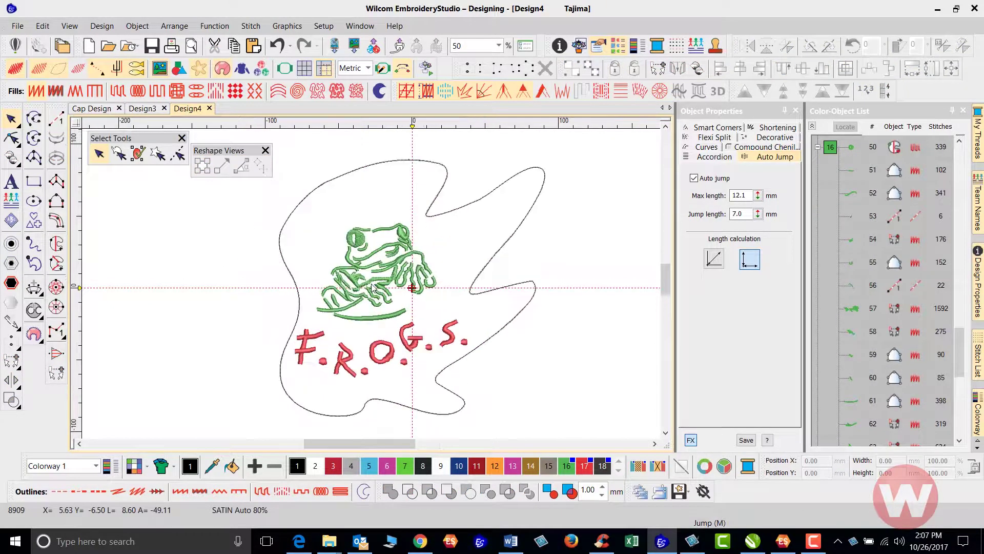
pyautogui.click(290, 217)
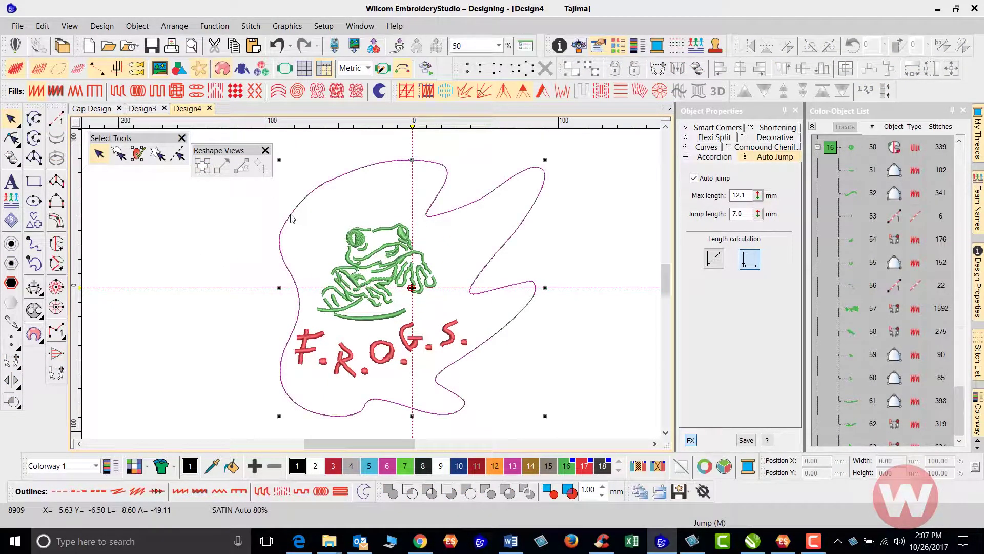
# Convert the border outline to Column C and generate its 6323 satin stitches, then view the whole design
pyautogui.rightClick(291, 218)
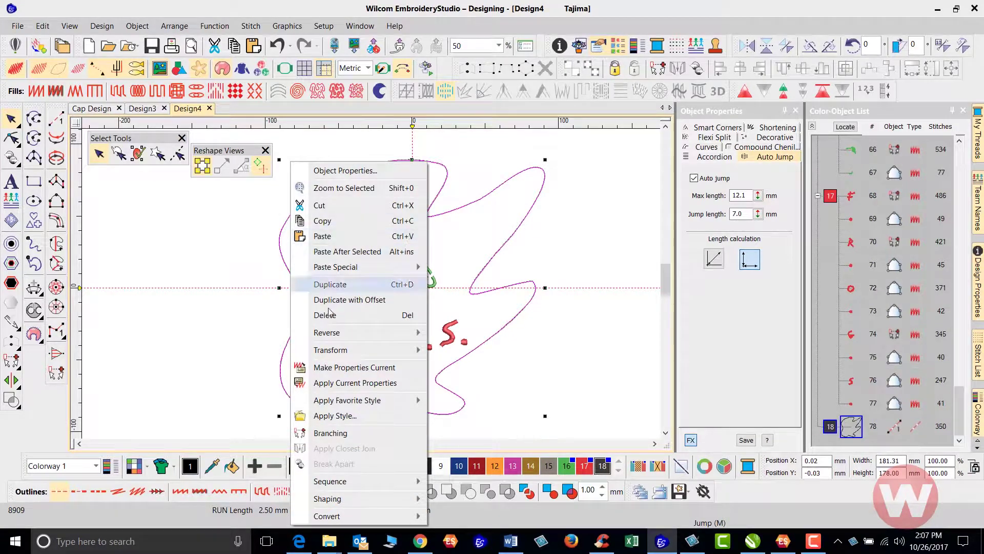
pyautogui.moveTo(334, 516)
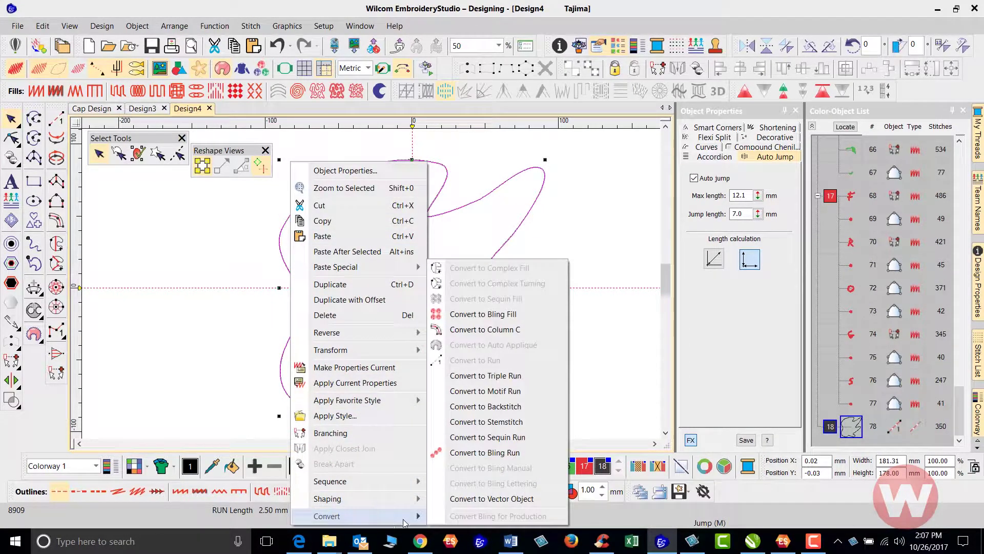
pyautogui.click(472, 330)
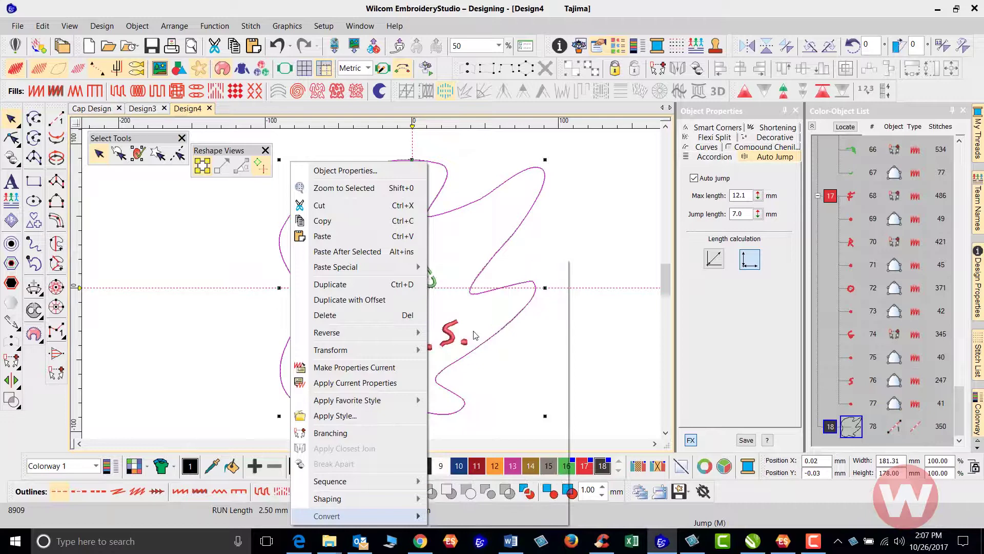
pyautogui.press('z')
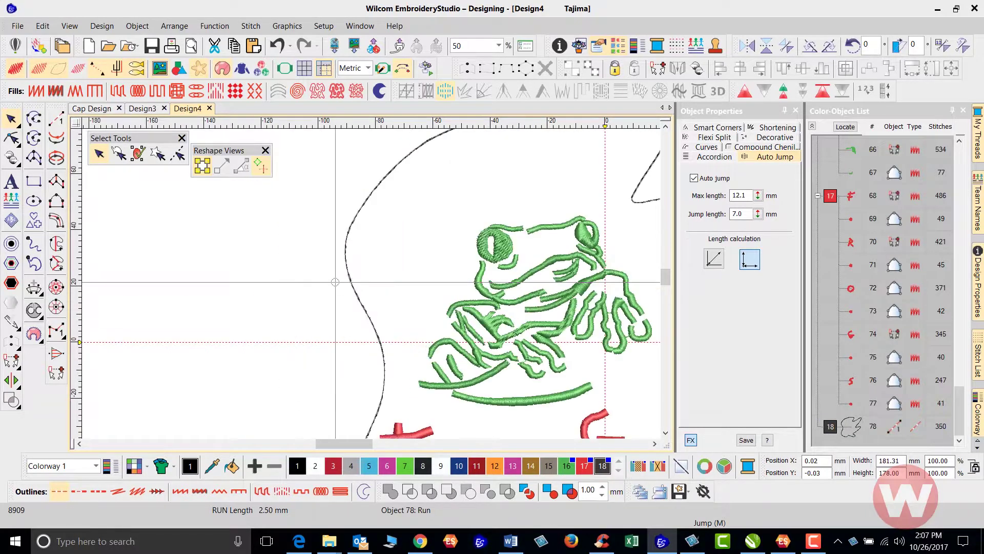
pyautogui.scroll(2, 379, 274)
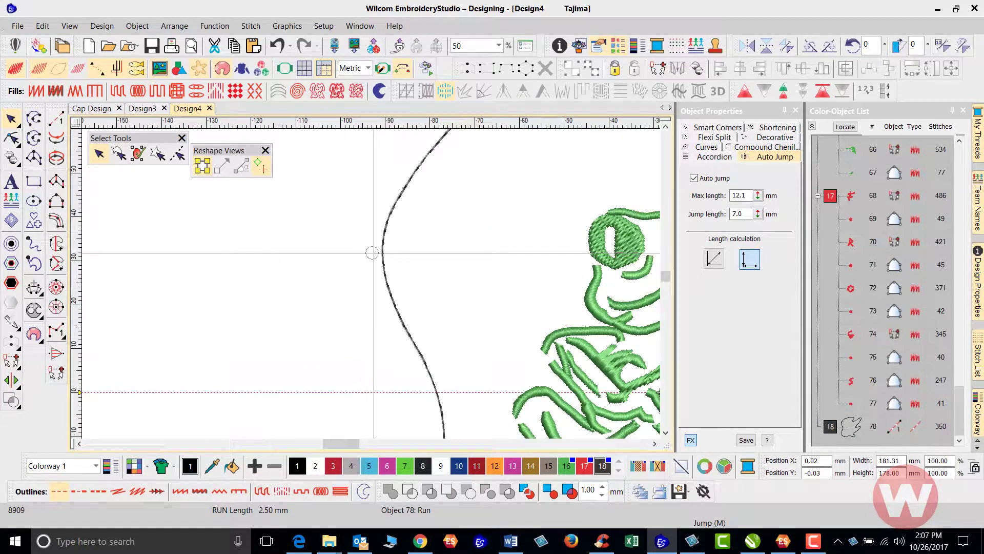
pyautogui.press('m')
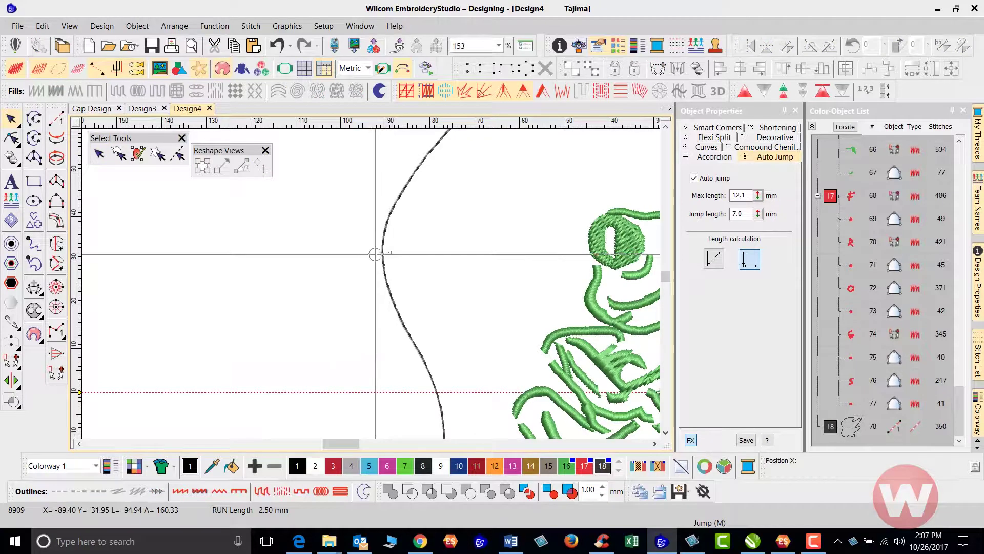
pyautogui.press('Return')
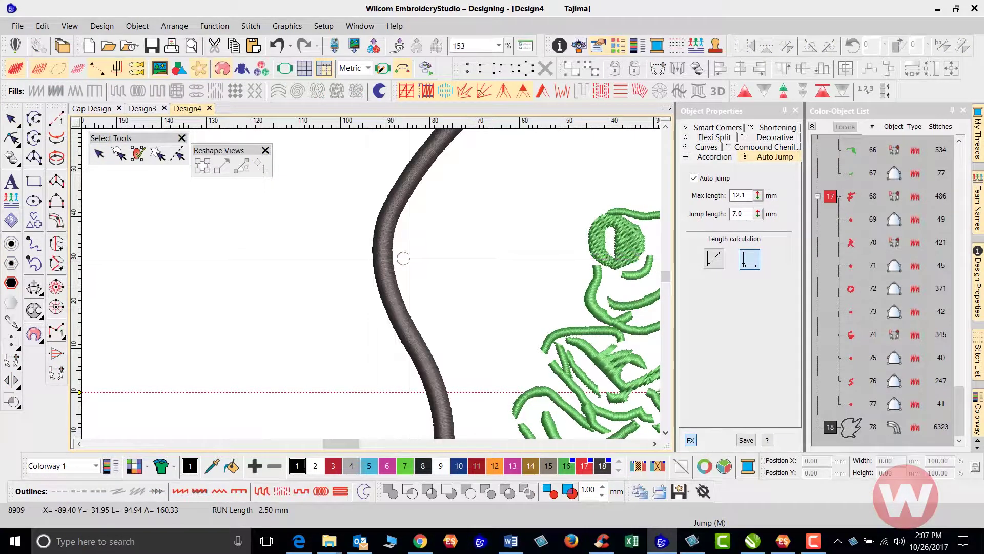
pyautogui.press('0')
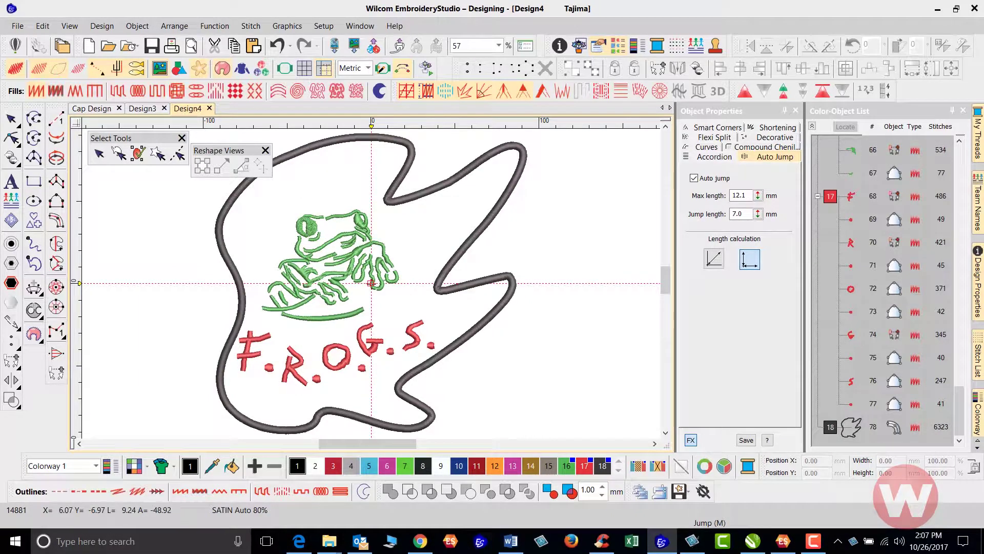
pyautogui.click(371, 283)
pyautogui.click(421, 200)
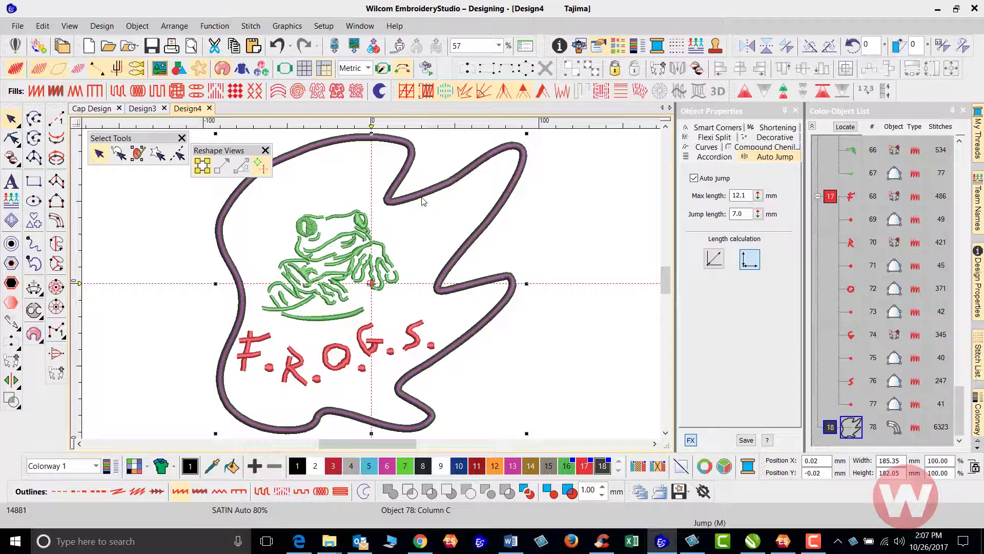
pyautogui.press('h')
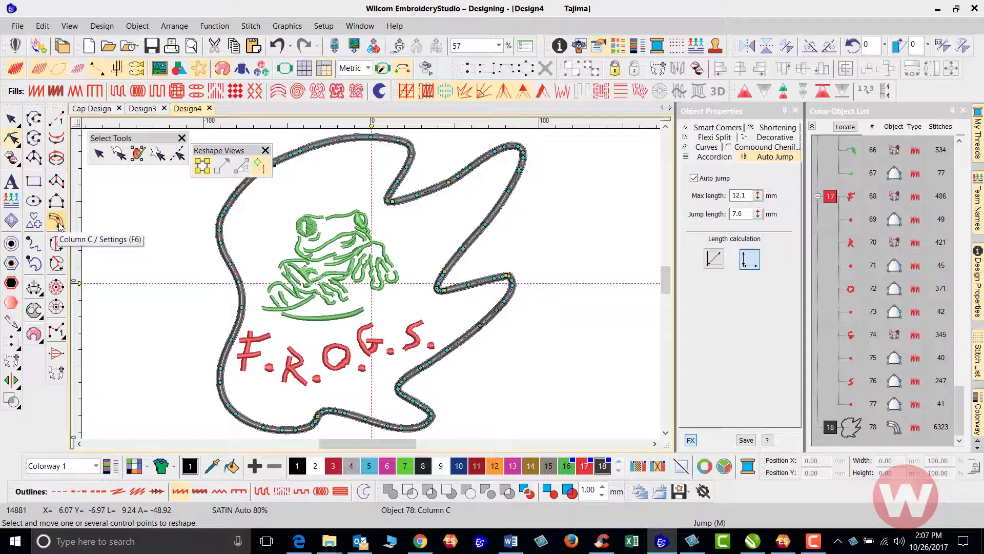
pyautogui.click(12, 120)
pyautogui.click(175, 219)
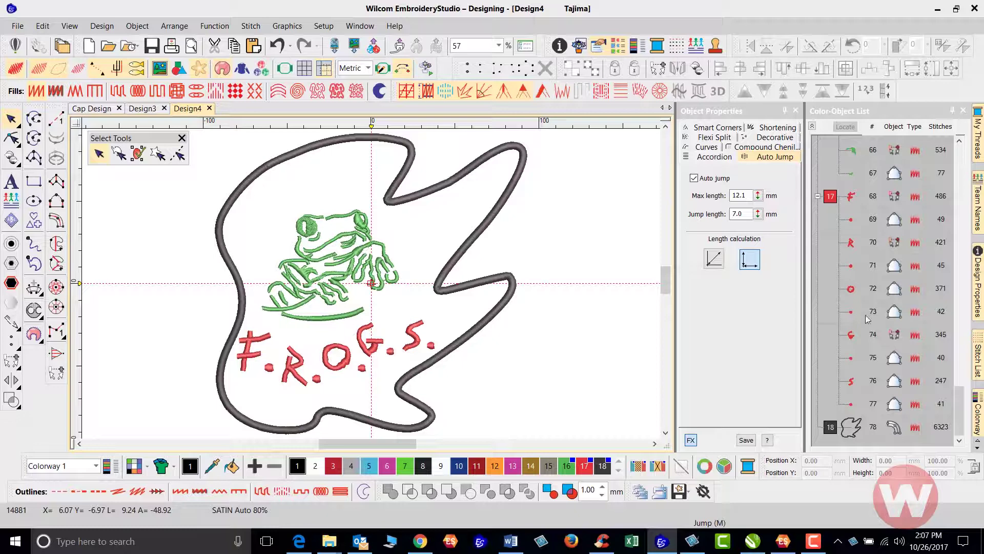
# Move the satin border to the start of the stitch order, undo that, and deselect it
pyautogui.click(484, 233)
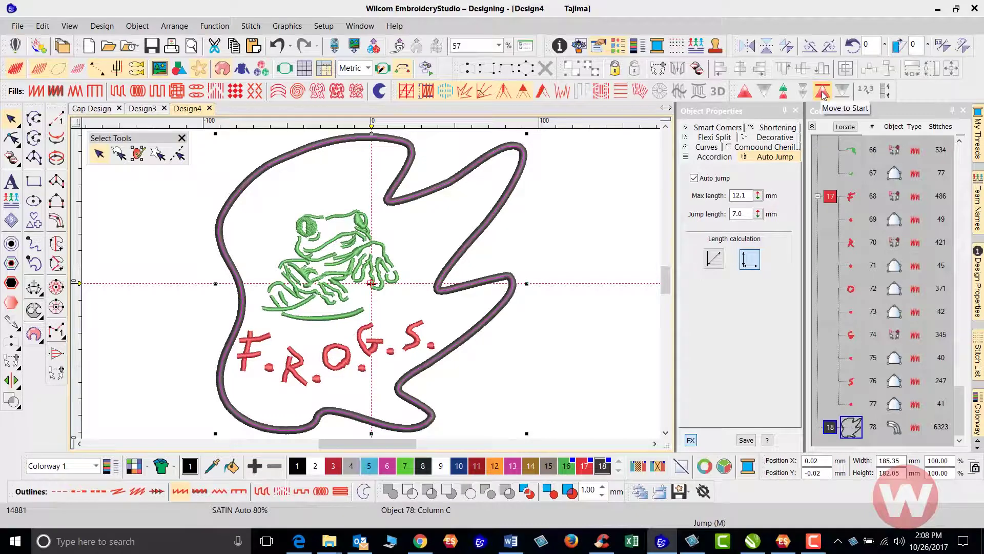
pyautogui.click(822, 92)
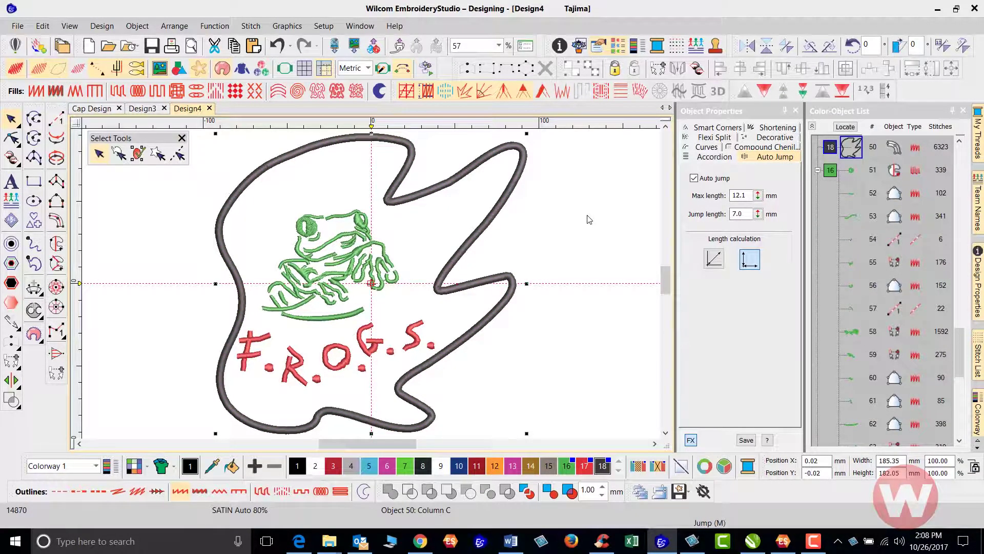
pyautogui.click(277, 45)
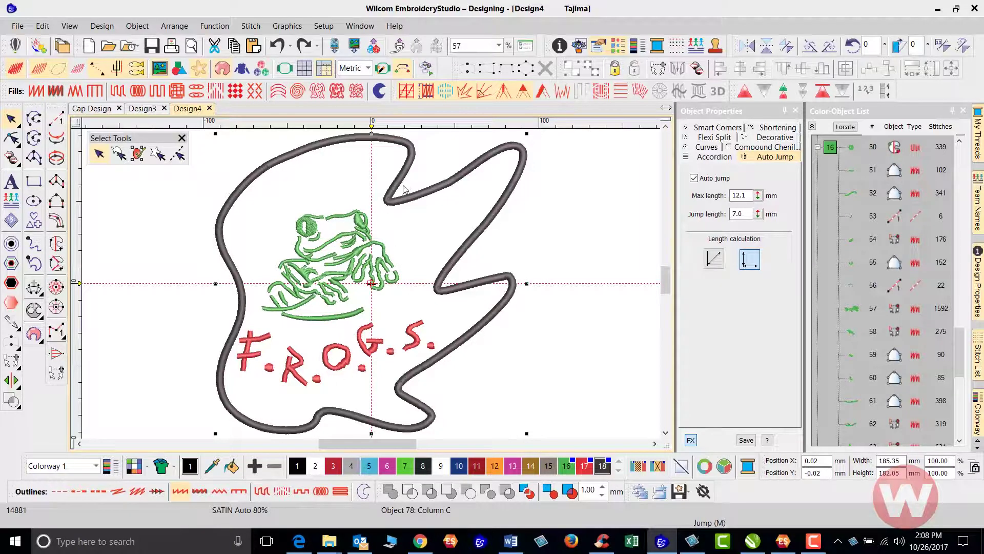
pyautogui.press('Escape')
# Zoom in on the frog's left eye and select its Complex Fill object
pyautogui.scroll(3, 373, 287)
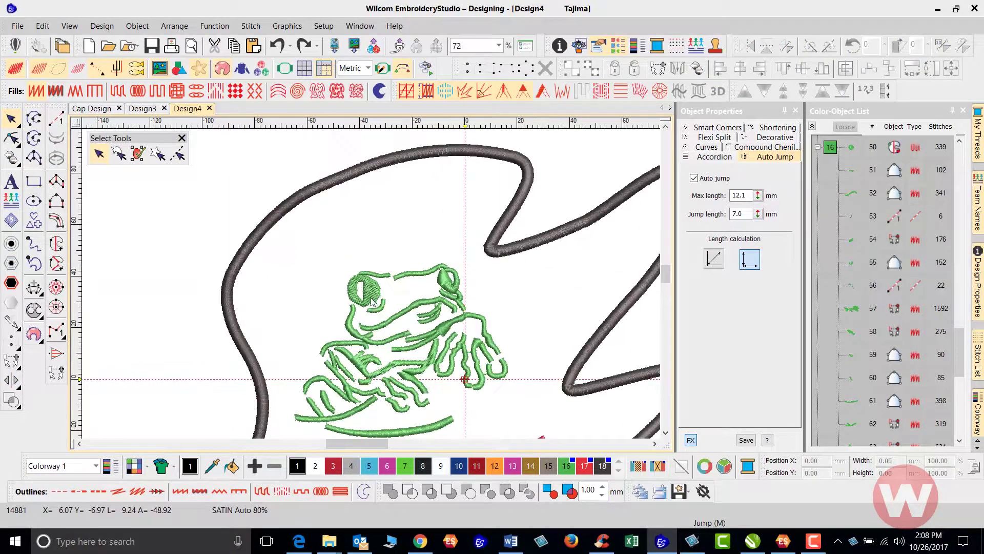
pyautogui.scroll(1, 373, 287)
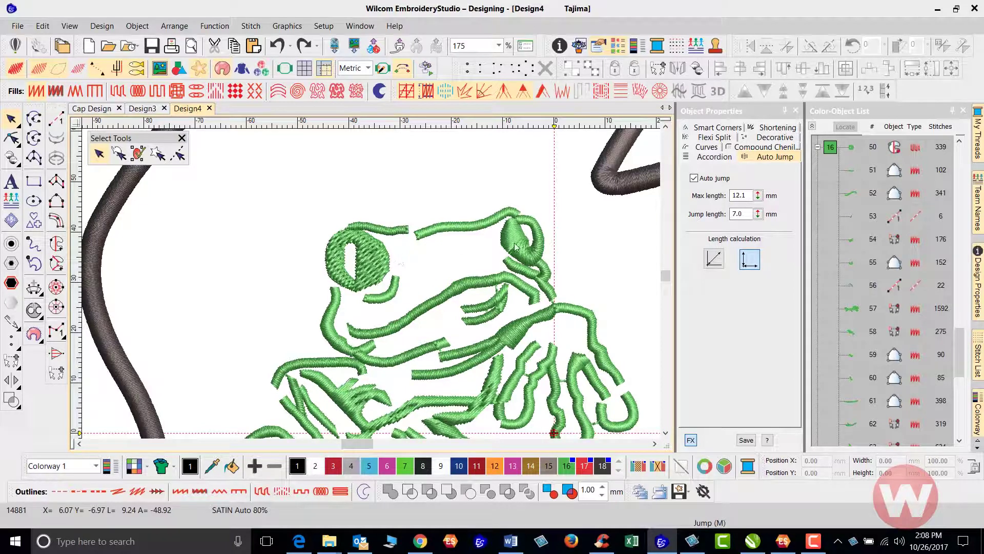
pyautogui.click(391, 258)
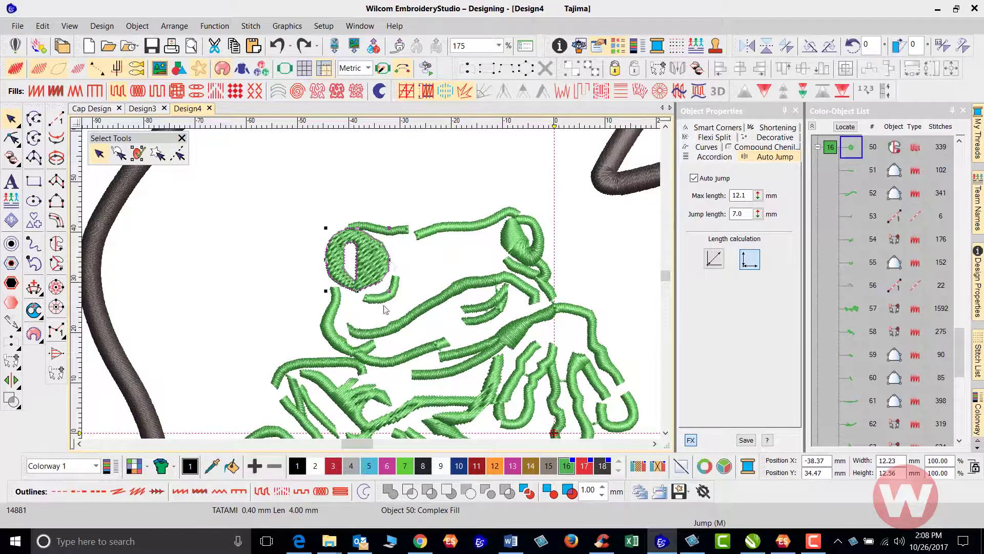
pyautogui.moveTo(389, 262); pyautogui.dragTo(384, 265)
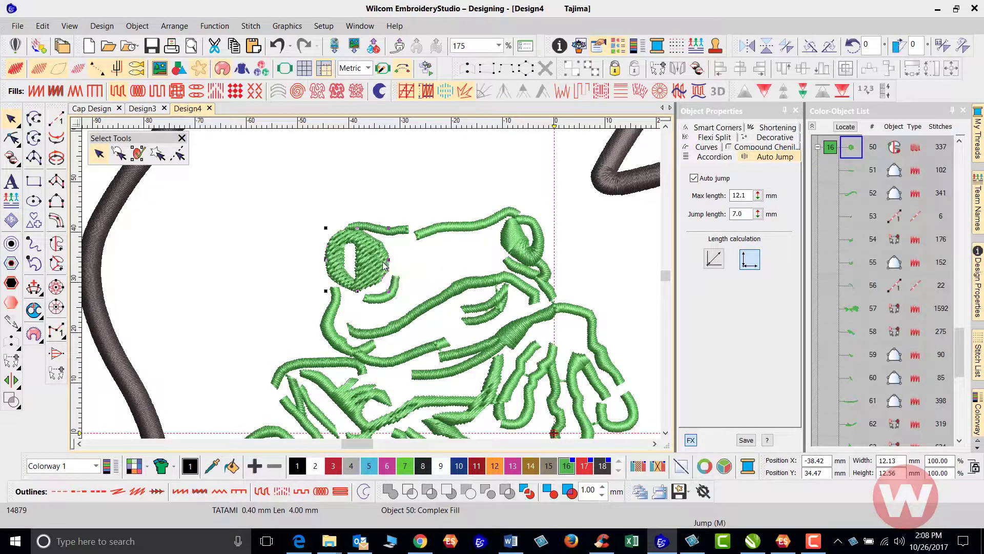
# Convert the frog's eye object to Complex Turning from its context Convert menu
pyautogui.rightClick(384, 265)
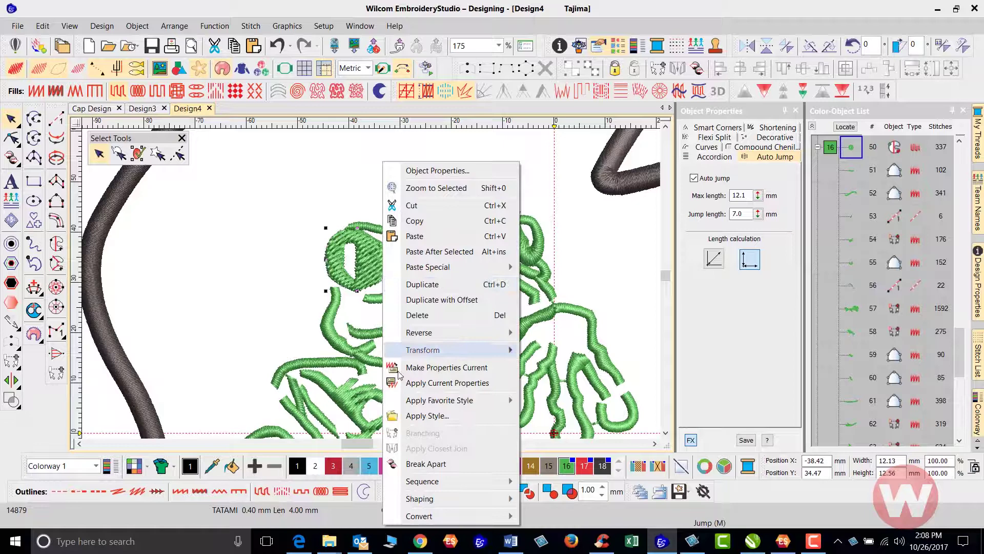
pyautogui.moveTo(427, 517)
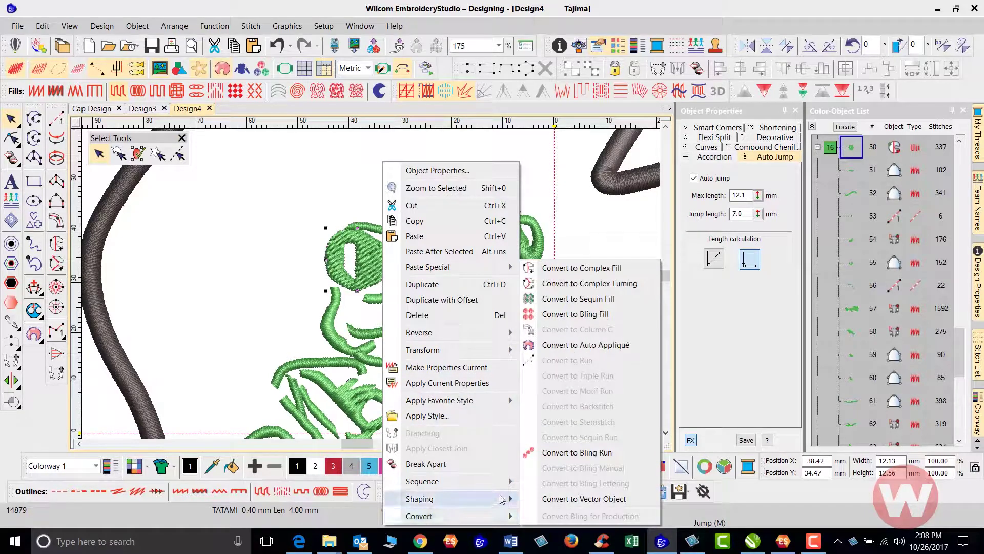
pyautogui.click(594, 283)
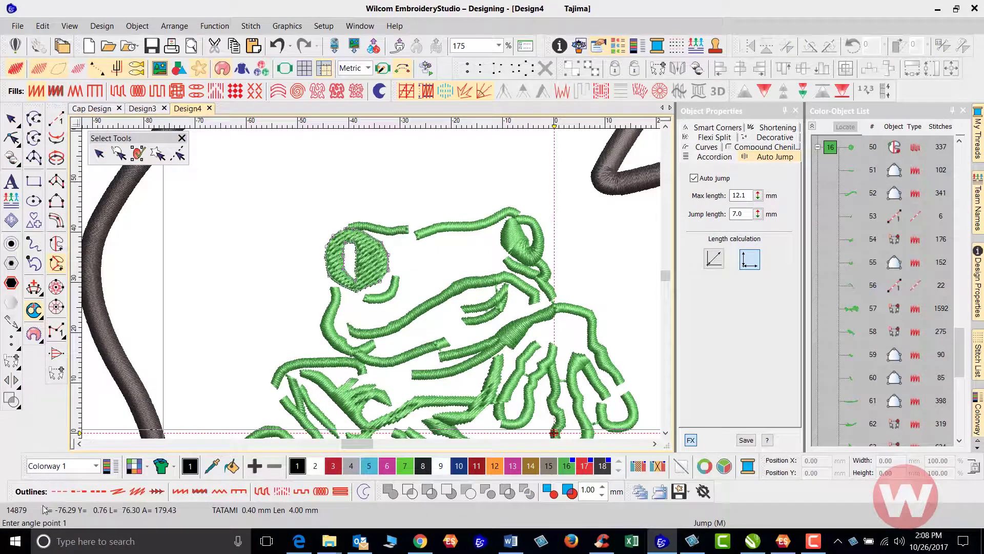
# Draw two turning stitch-angle lines across the eye and regenerate its stitches
pyautogui.scroll(2, 363, 265)
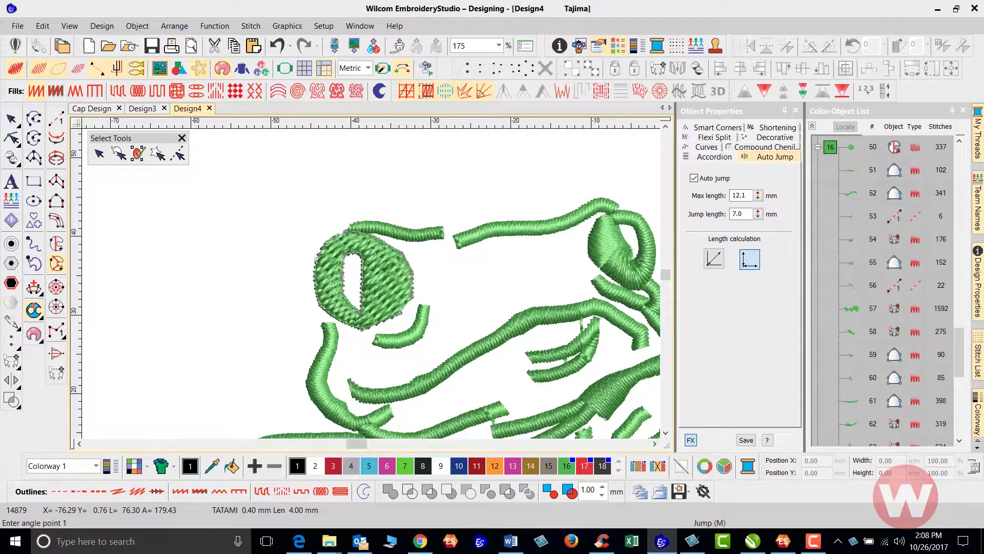
pyautogui.click(352, 237)
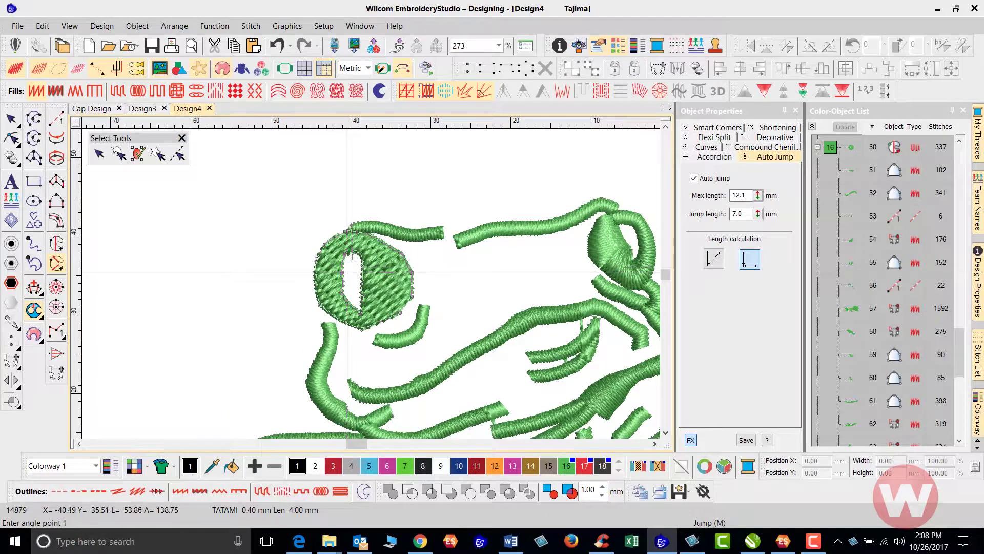
pyautogui.click(322, 246)
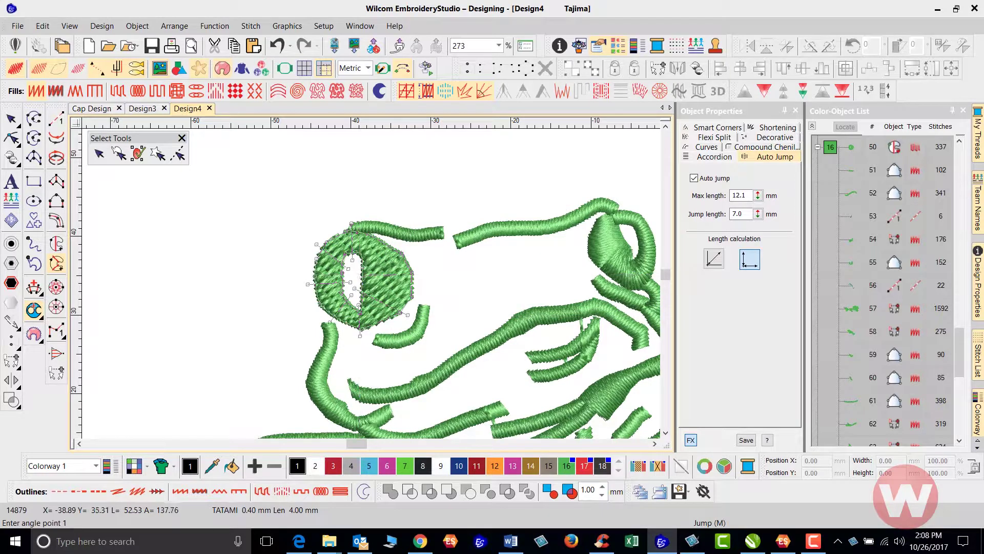
pyautogui.click(402, 269)
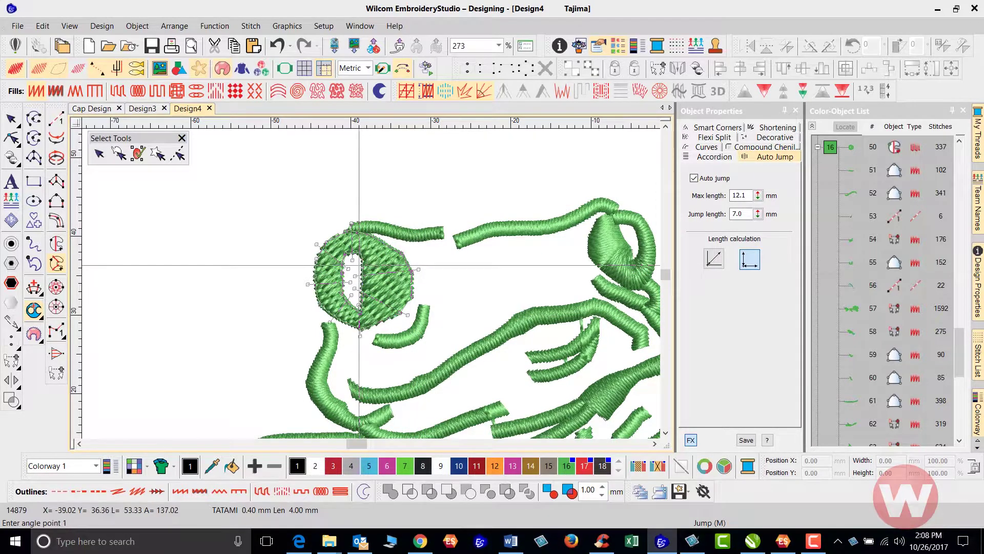
pyautogui.click(391, 230)
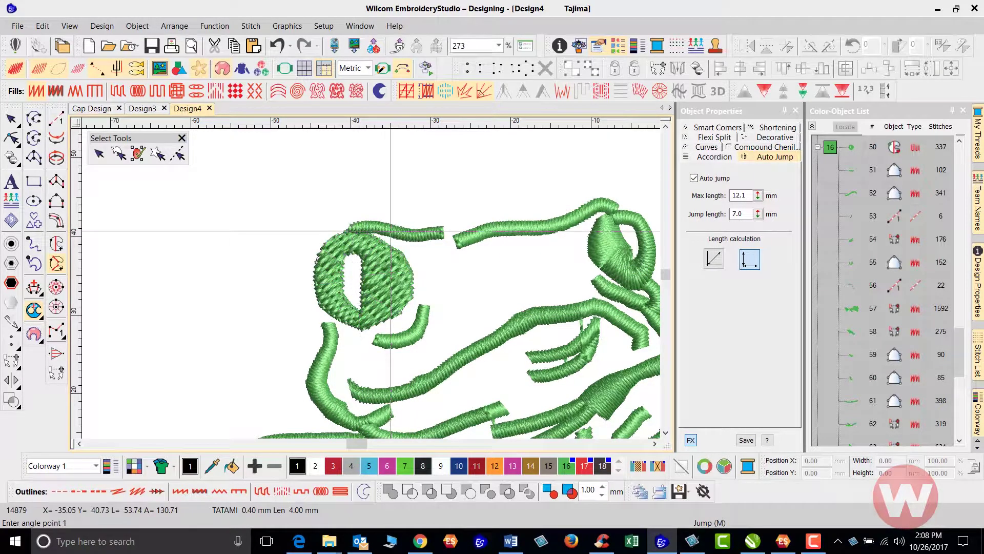
pyautogui.press('Return')
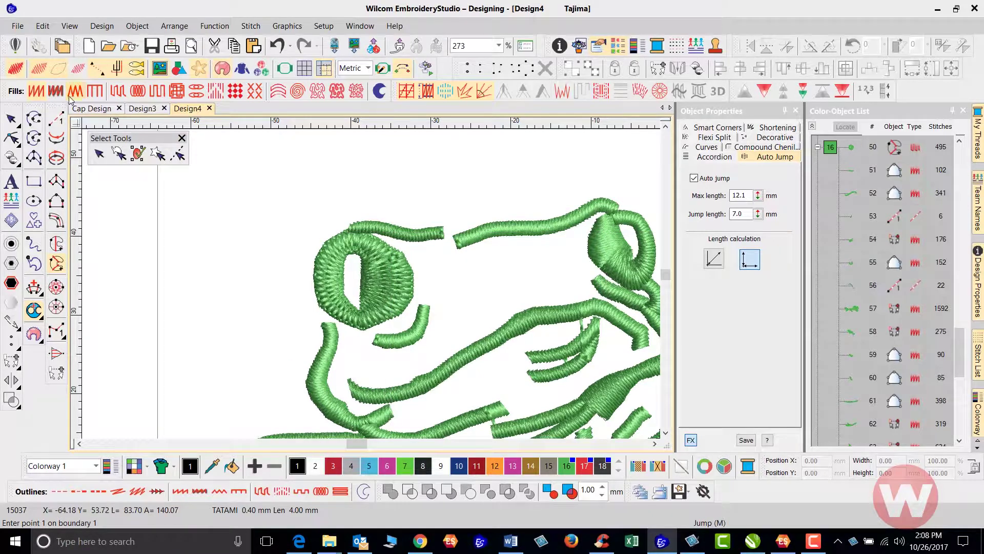
# Give the eye a satin fill (264 stitches), zoom out to the full design, and deselect
pyautogui.click(12, 119)
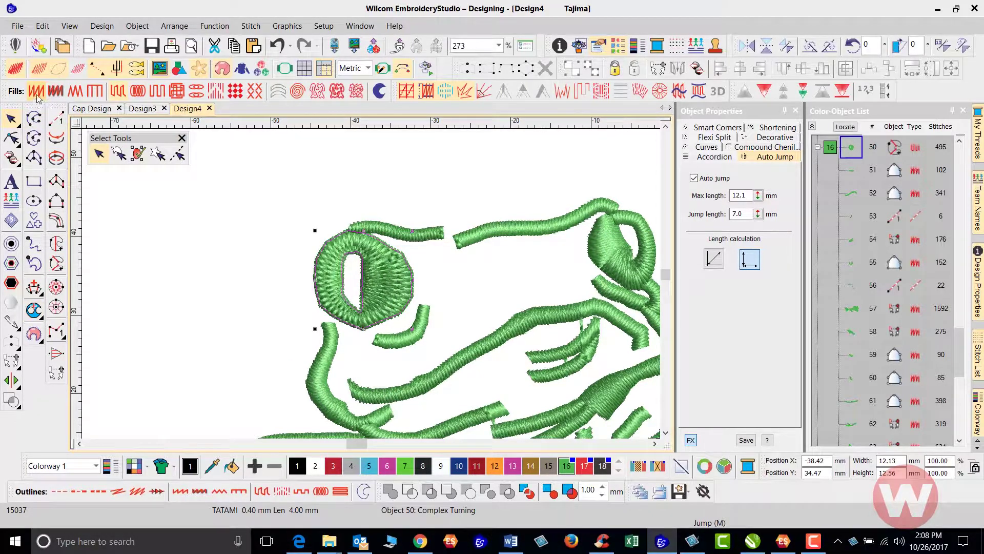
pyautogui.click(36, 91)
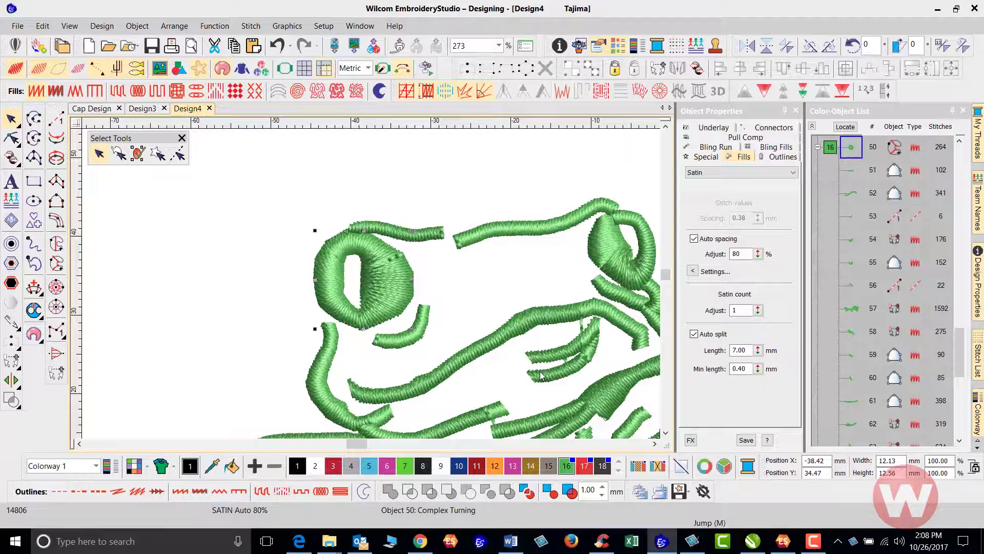
pyautogui.press('0')
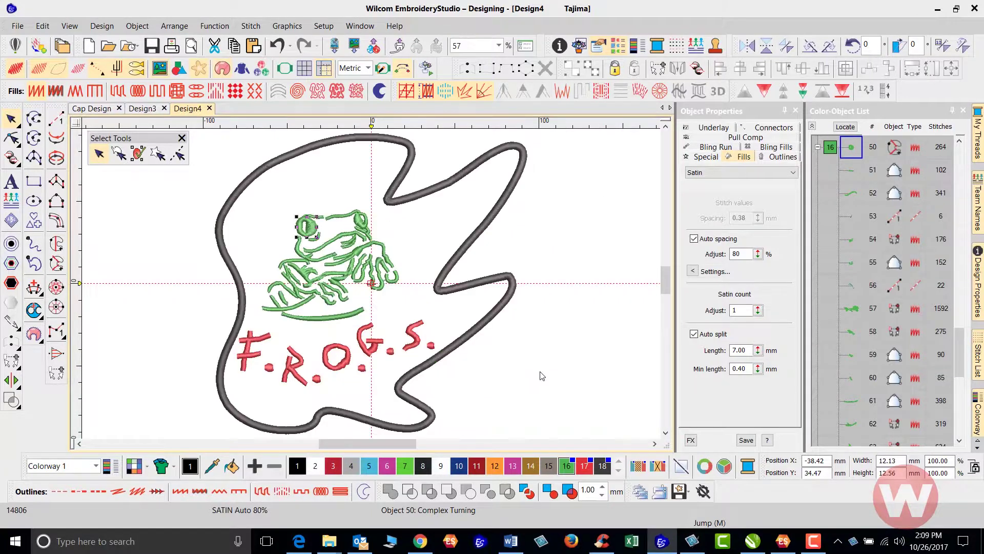
pyautogui.click(562, 242)
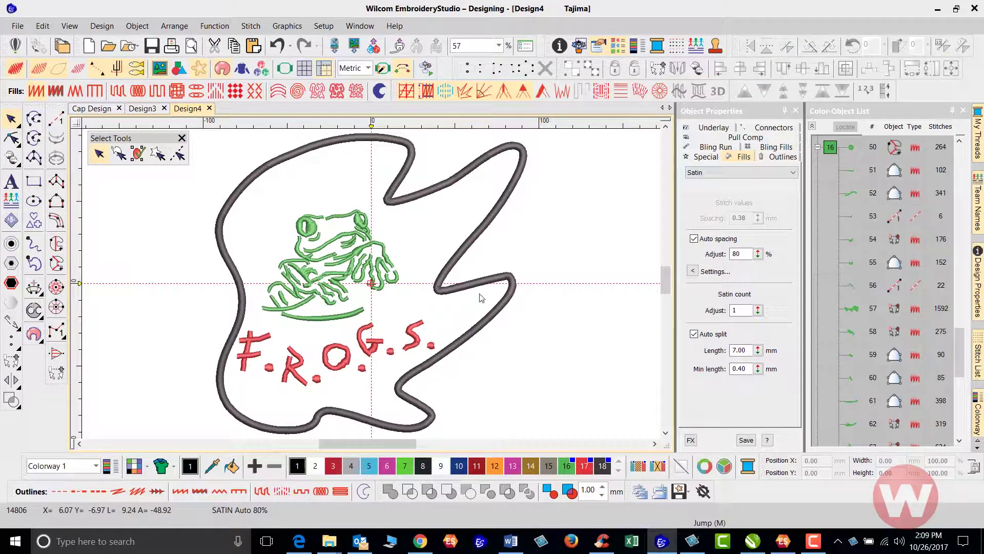
# Scroll the Color-Object List to the top and expand the green thread group's objects
pyautogui.moveTo(963, 350); pyautogui.dragTo(965, 169)
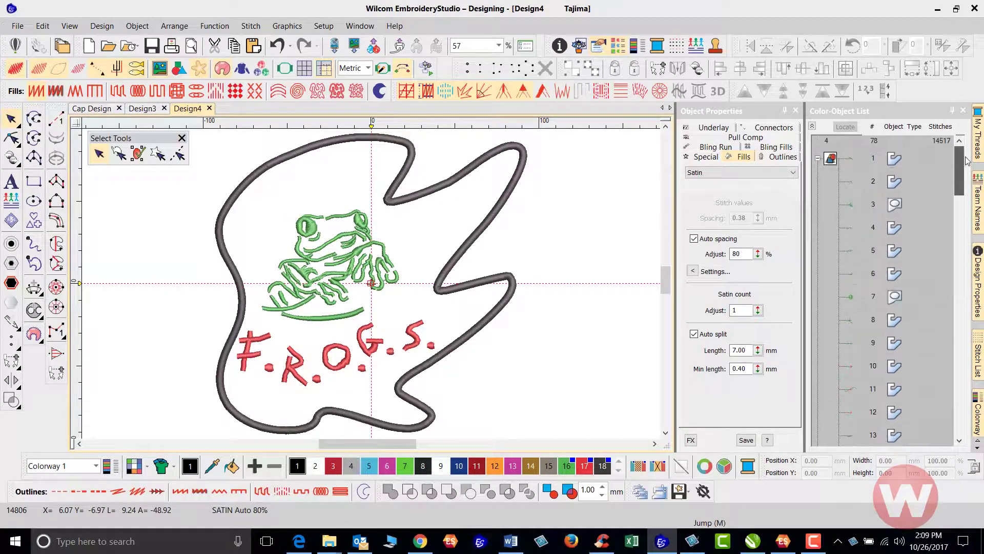
pyautogui.click(831, 159)
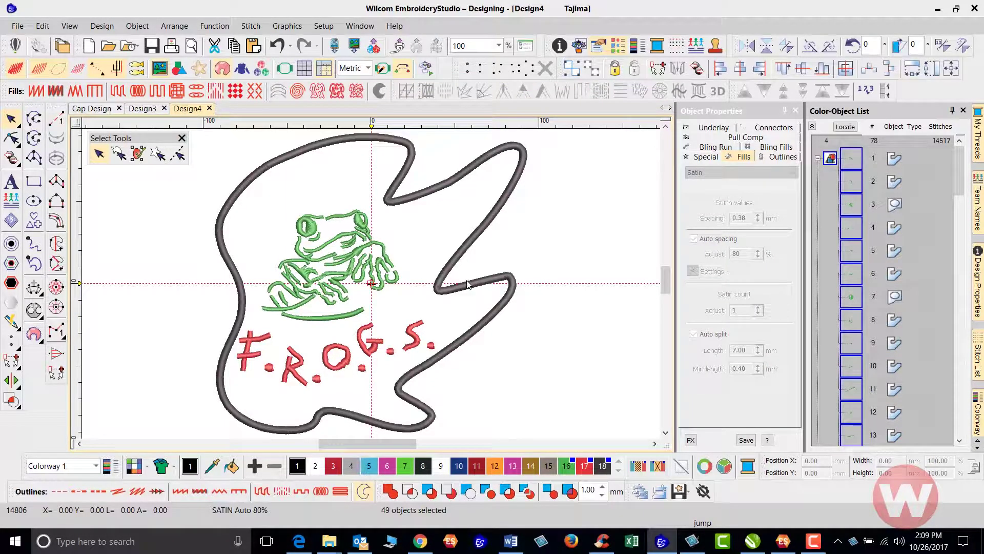
pyautogui.click(178, 74)
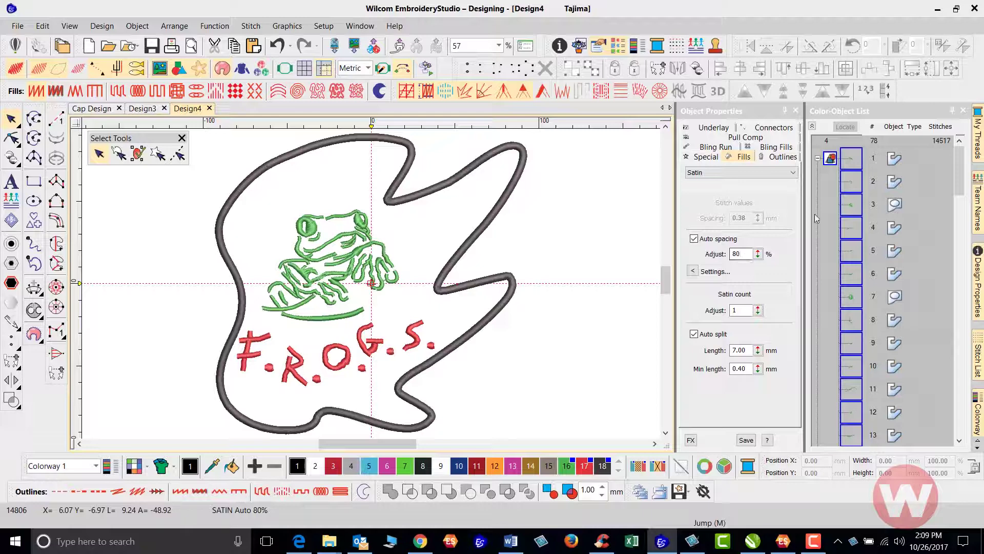
pyautogui.click(820, 186)
pyautogui.click(829, 160)
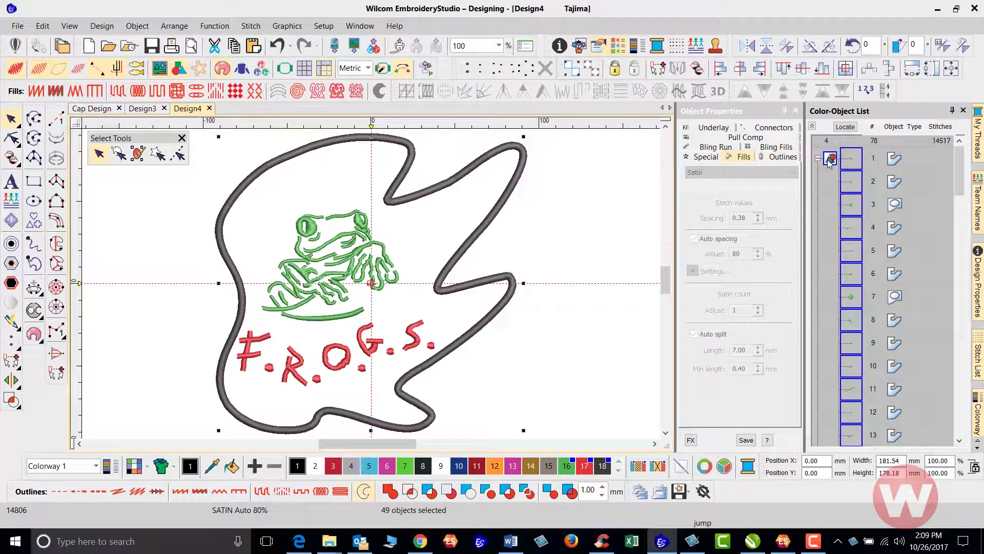